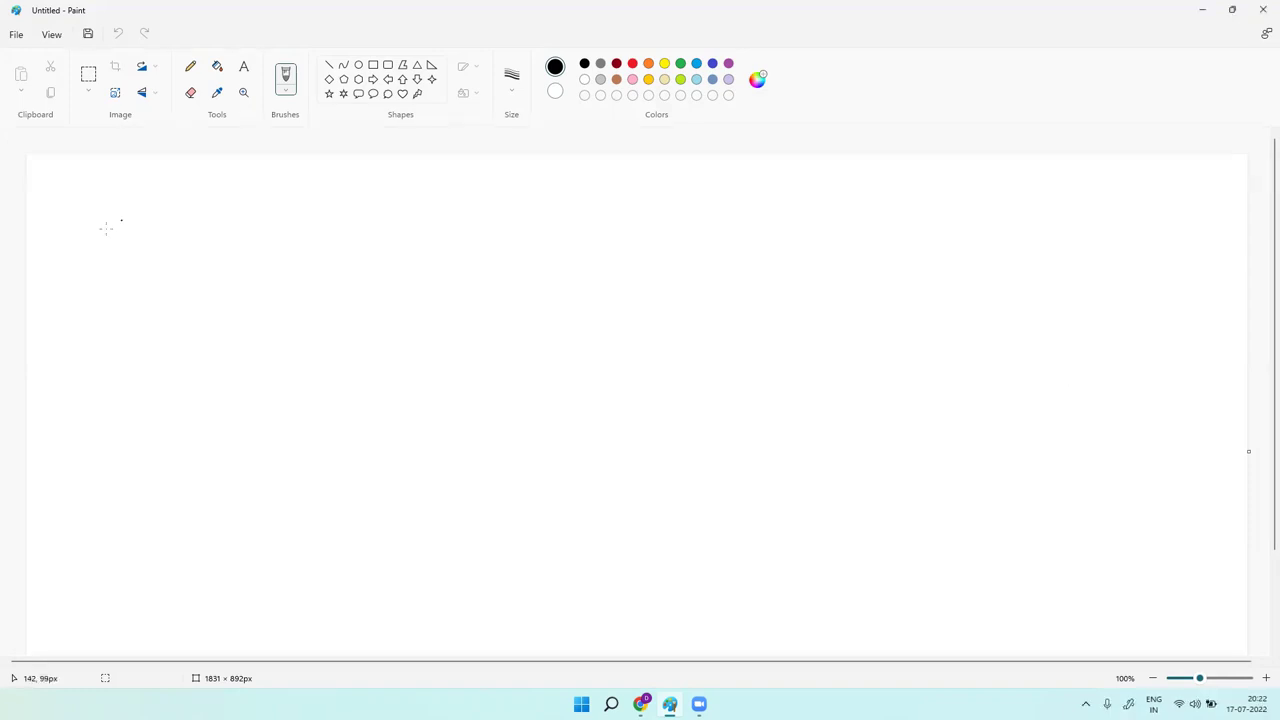
Handwrite "Create a Dashboard" with an arrow down to "add dynamic filter", underlining "Create" and the lower phrase.
{"action": "mouse_move", "coordinate": [130, 226]}
{"action": "left_mouse_down"}
{"action": "mouse_move", "coordinate": [130, 246]}
{"action": "mouse_move", "coordinate": [157, 236]}
{"action": "mouse_move", "coordinate": [240, 248]}
{"action": "left_mouse_up"}
{"action": "mouse_move", "coordinate": [104, 265]}
{"action": "left_mouse_down"}
{"action": "mouse_move", "coordinate": [420, 256]}
{"action": "mouse_move", "coordinate": [512, 240]}
{"action": "left_mouse_up"}
{"action": "left_click_drag", "start_coordinate": [372, 287], "coordinate": [398, 326]}
{"action": "left_click_drag", "start_coordinate": [373, 318], "coordinate": [402, 322]}
{"action": "mouse_move", "coordinate": [370, 378]}
{"action": "left_mouse_down"}
{"action": "mouse_move", "coordinate": [388, 396]}
{"action": "mouse_move", "coordinate": [446, 396]}
{"action": "mouse_move", "coordinate": [510, 374]}
{"action": "mouse_move", "coordinate": [530, 408]}
{"action": "mouse_move", "coordinate": [580, 382]}
{"action": "mouse_move", "coordinate": [660, 382]}
{"action": "mouse_move", "coordinate": [698, 400]}
{"action": "mouse_move", "coordinate": [720, 386]}
{"action": "mouse_move", "coordinate": [798, 390]}
{"action": "left_mouse_up"}
{"action": "left_click_drag", "start_coordinate": [798, 402], "coordinate": [394, 425]}
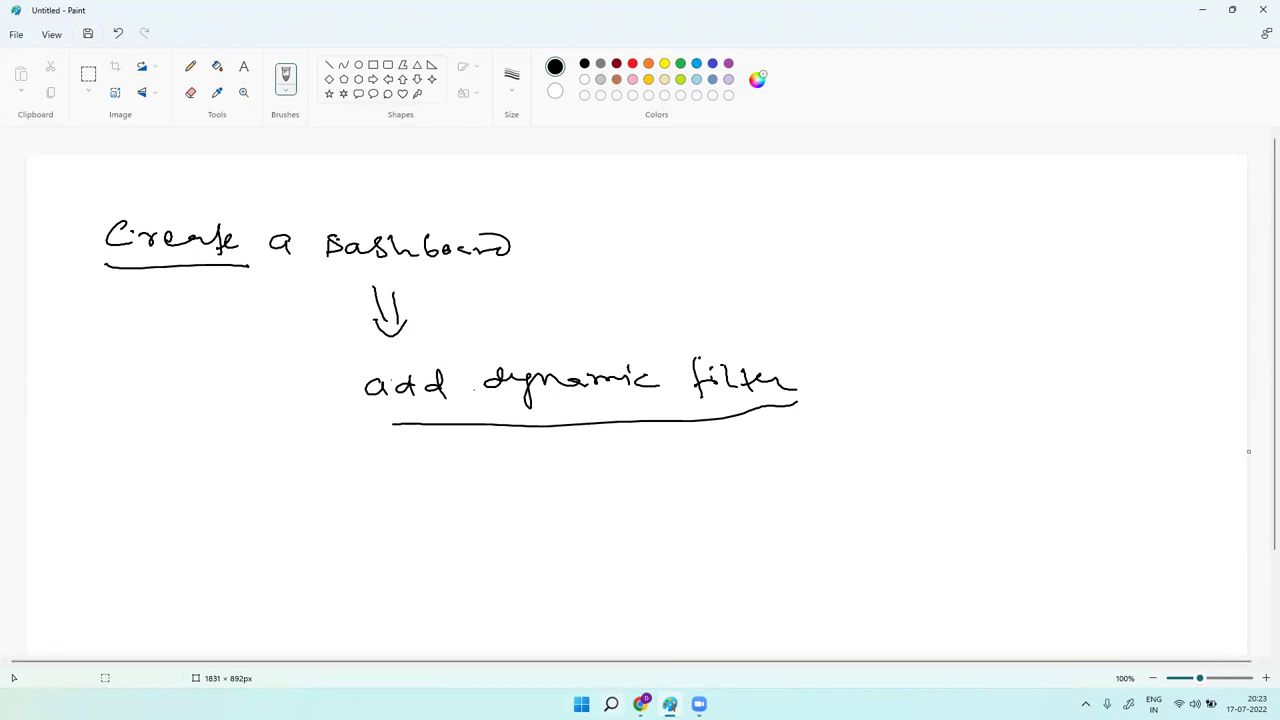
Switch to the Dynatrace dashboard in Chrome and place a Host health tile in the dashboard's upper-left corner.
{"action": "left_click", "coordinate": [640, 704]}
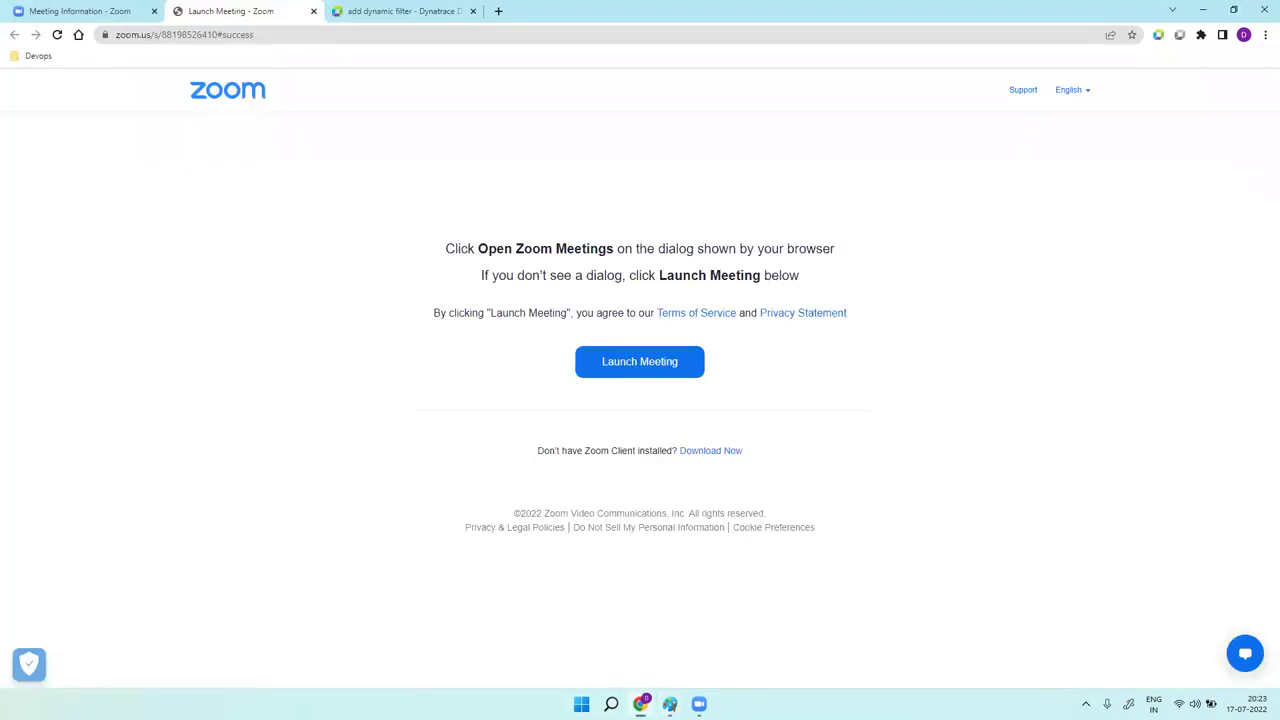
{"action": "left_click", "coordinate": [375, 11]}
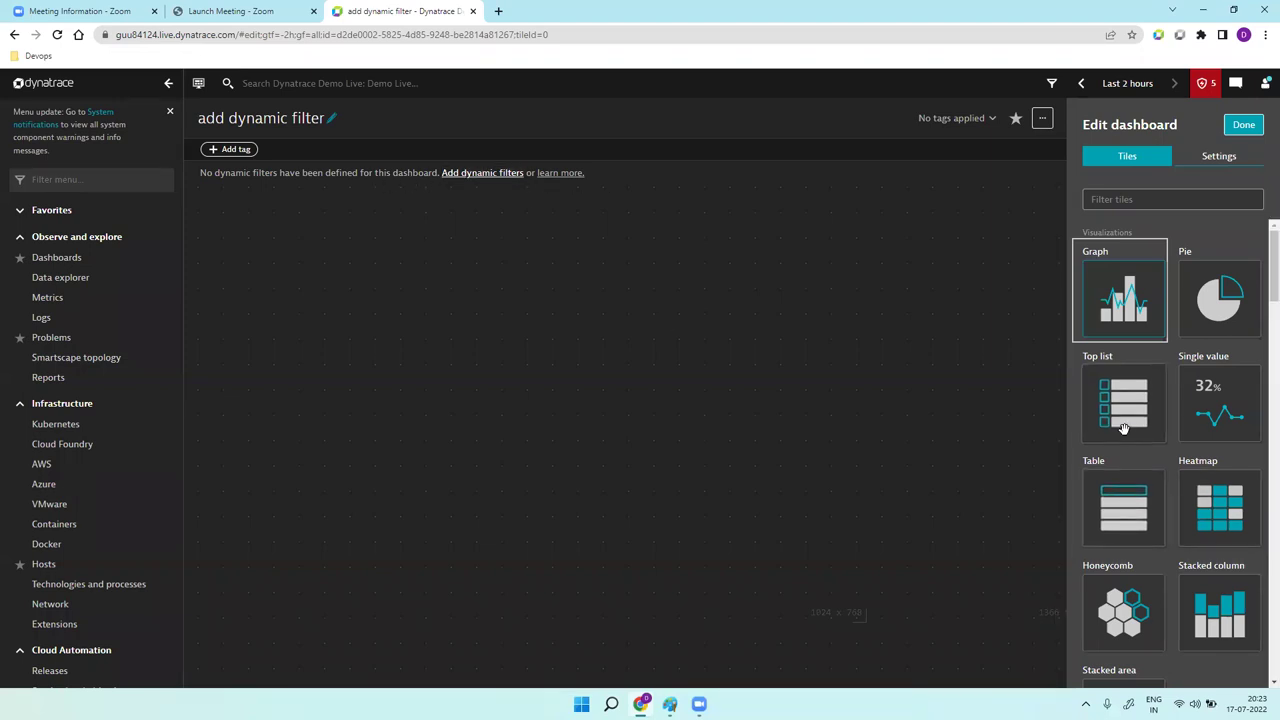
{"action": "left_click", "coordinate": [1133, 197]}
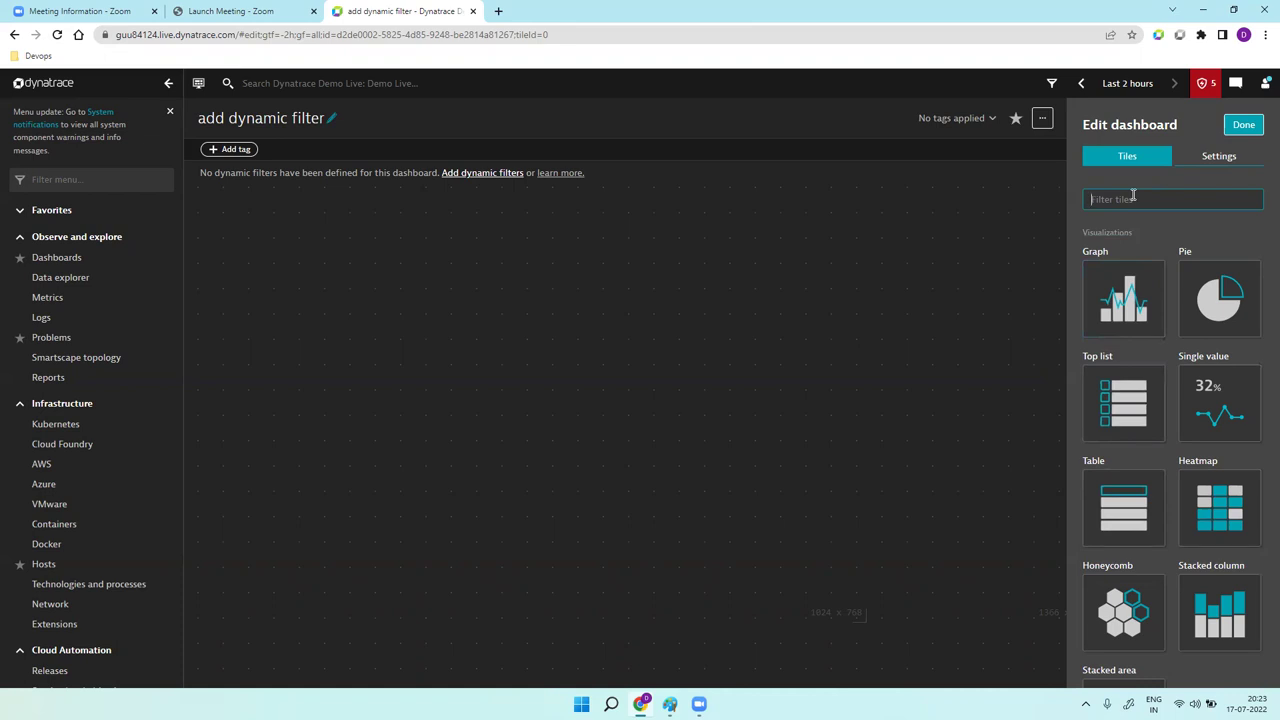
{"action": "type", "text": "host"}
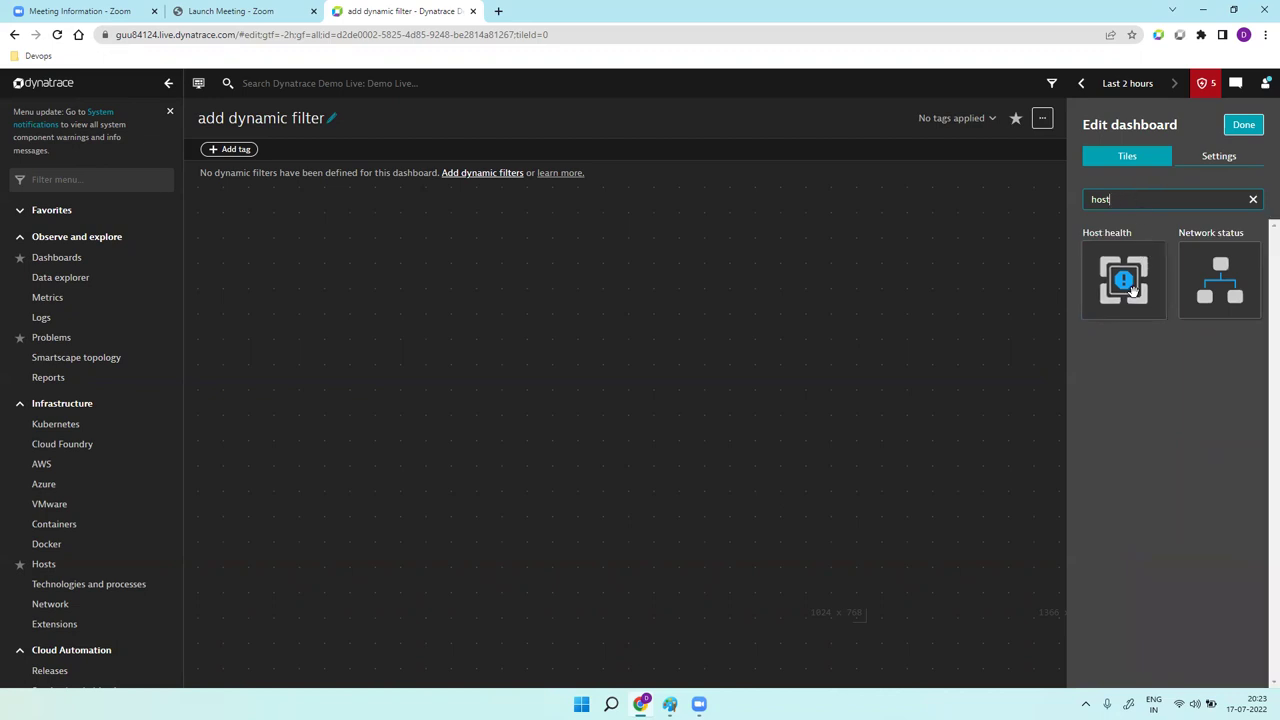
{"action": "mouse_move", "coordinate": [1125, 285]}
{"action": "left_mouse_down"}
{"action": "mouse_move", "coordinate": [1086, 355]}
{"action": "mouse_move", "coordinate": [304, 303]}
{"action": "left_mouse_up"}
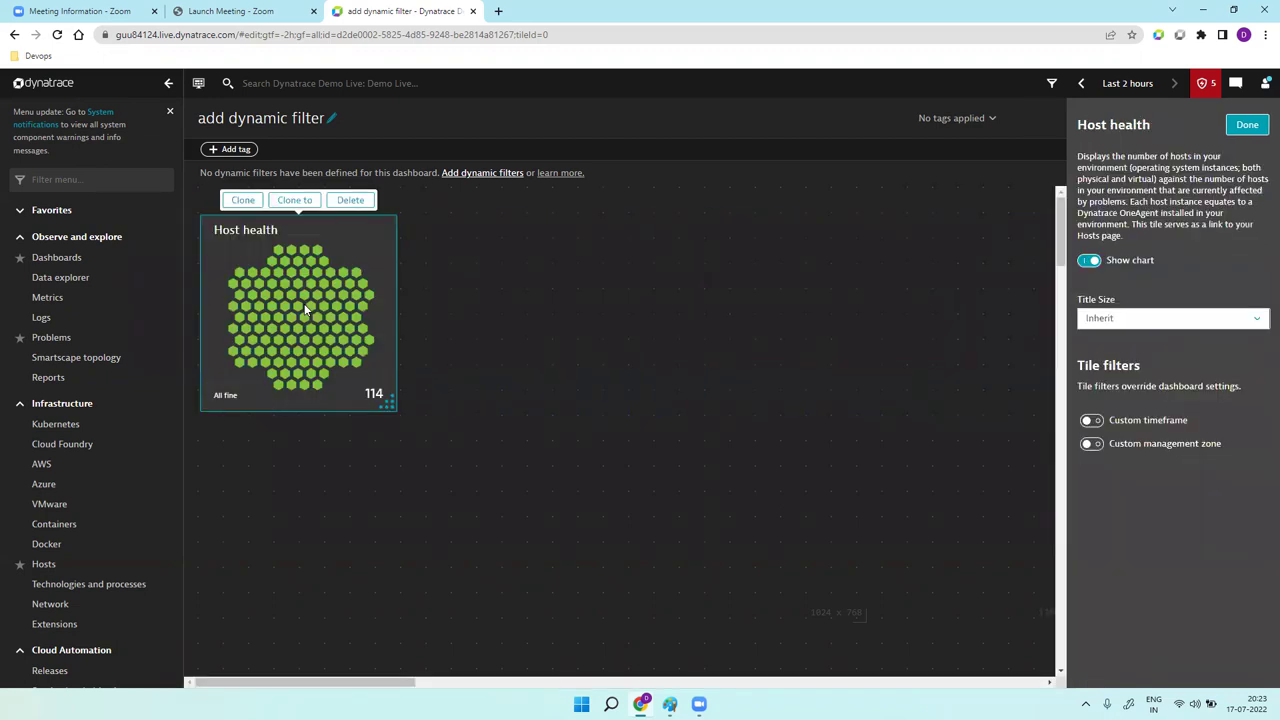
{"action": "left_click", "coordinate": [1034, 234]}
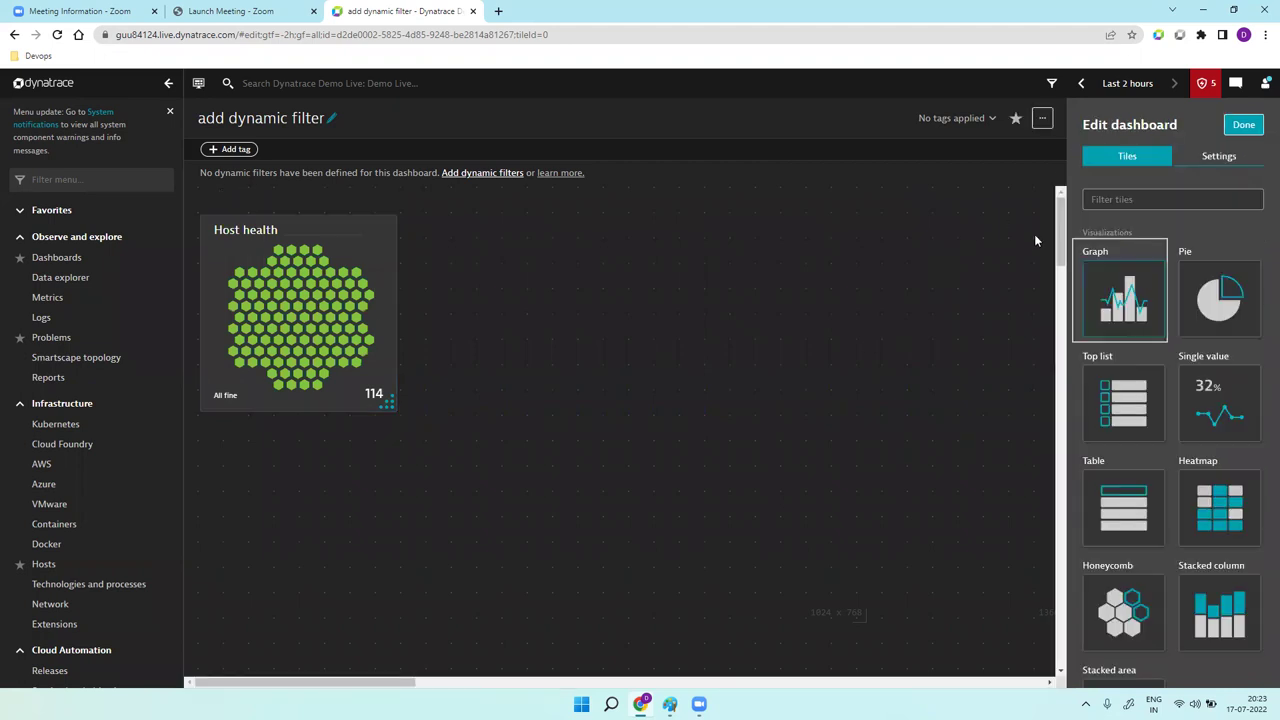
Add a Service health tile to the dashboard, beside the Host health tile.
{"action": "left_click", "coordinate": [1136, 199]}
{"action": "type", "text": "serv"}
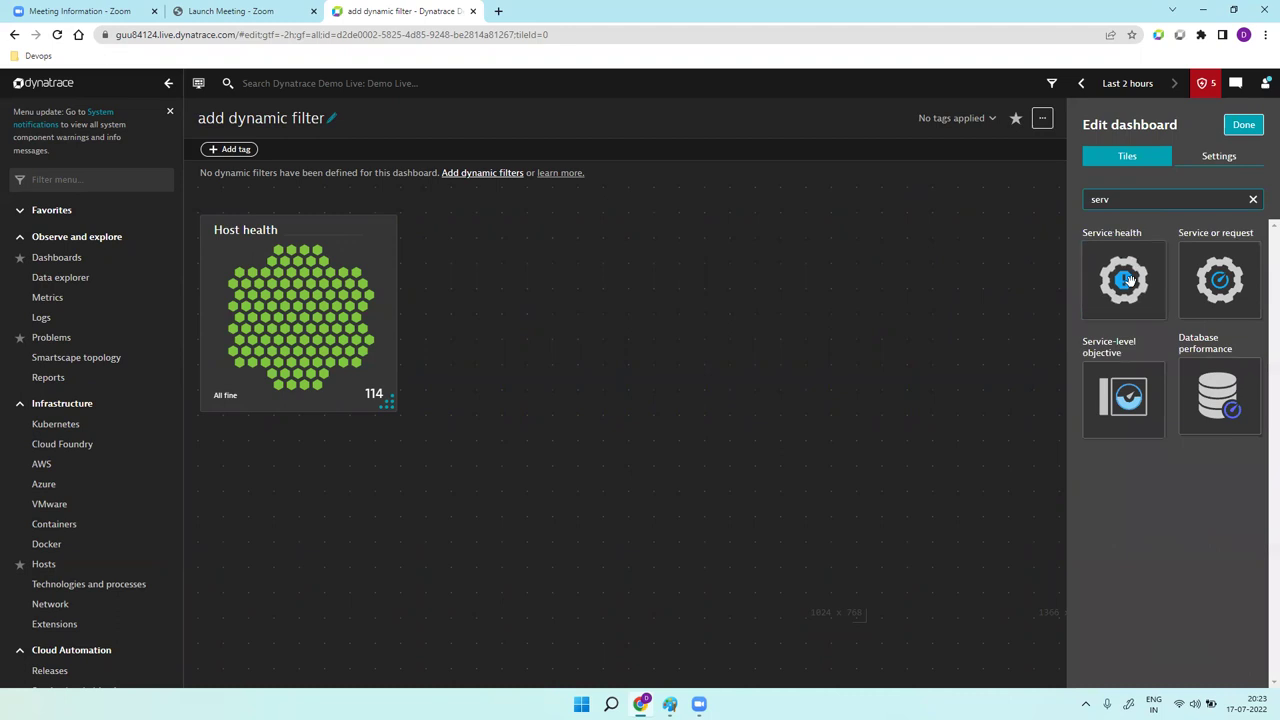
{"action": "mouse_move", "coordinate": [1123, 279]}
{"action": "left_mouse_down"}
{"action": "mouse_move", "coordinate": [634, 266]}
{"action": "mouse_move", "coordinate": [527, 308]}
{"action": "left_mouse_up"}
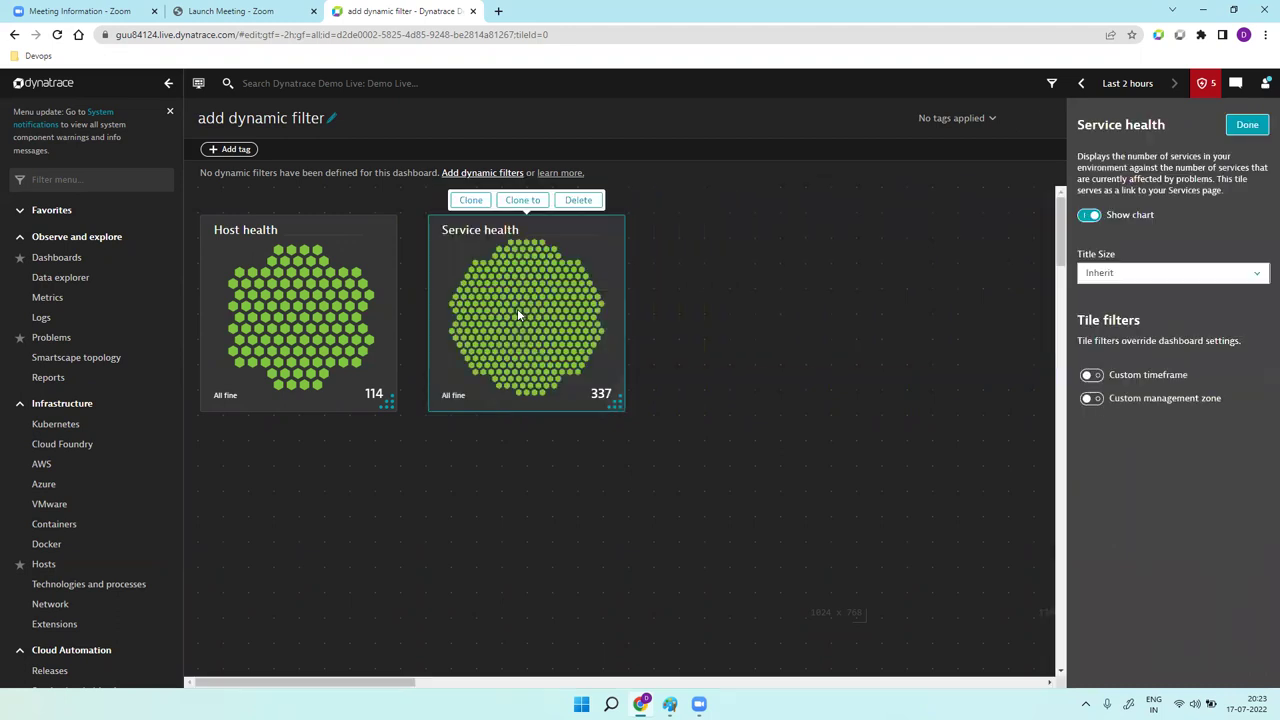
{"action": "left_click", "coordinate": [1245, 125]}
Add a Graph tile beside the Service health tile and open its configuration in Data Explorer.
{"action": "left_click", "coordinate": [1135, 199]}
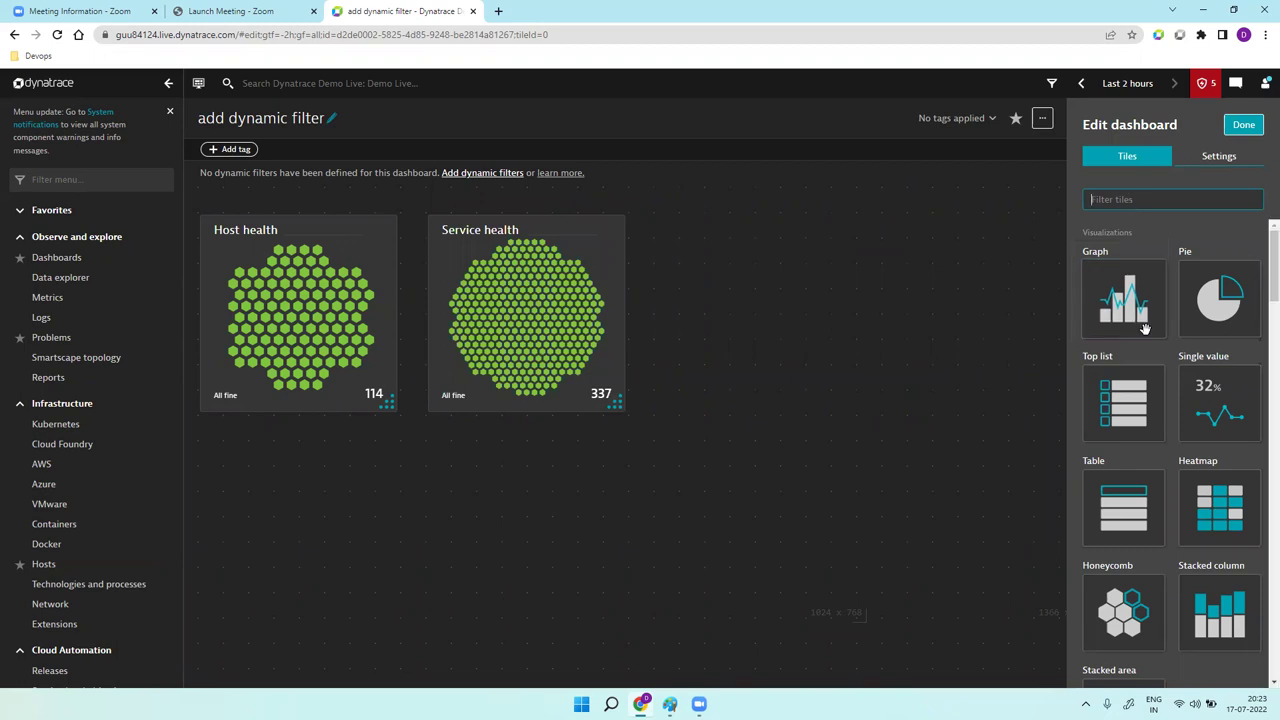
{"action": "mouse_move", "coordinate": [1118, 303]}
{"action": "left_mouse_down"}
{"action": "mouse_move", "coordinate": [878, 292]}
{"action": "mouse_move", "coordinate": [760, 321]}
{"action": "left_mouse_up"}
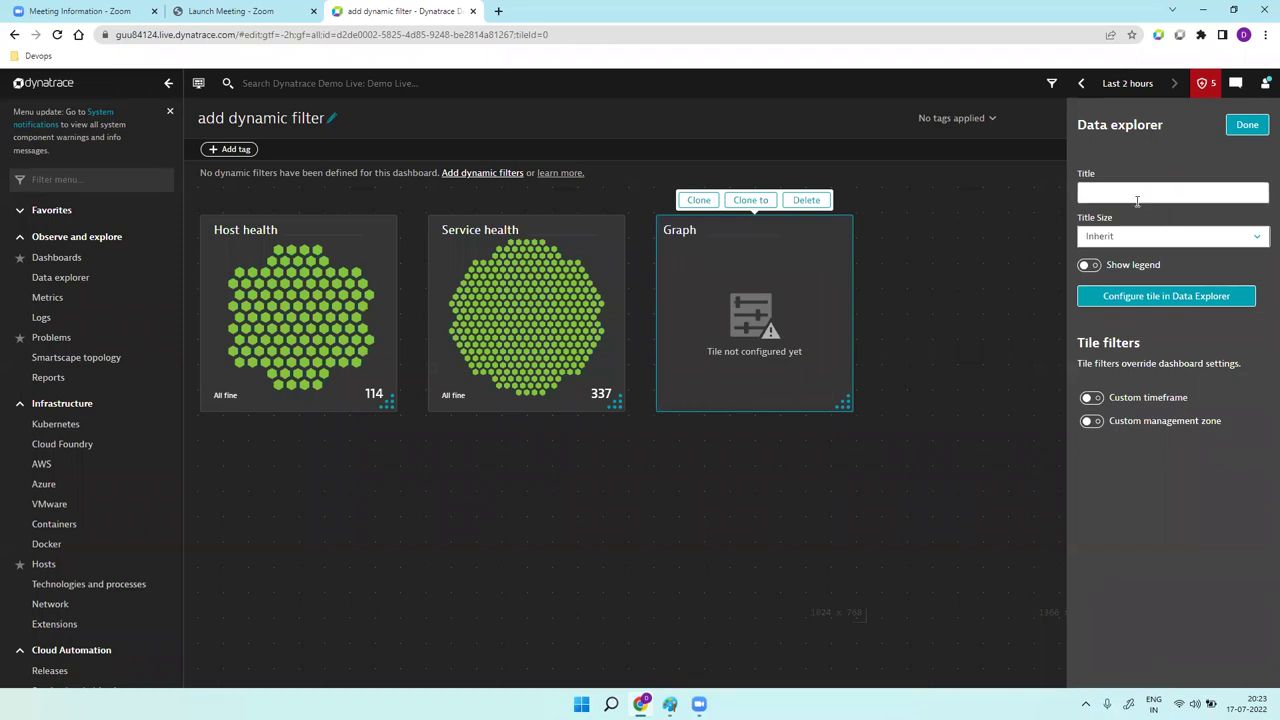
{"action": "left_click", "coordinate": [1140, 297]}
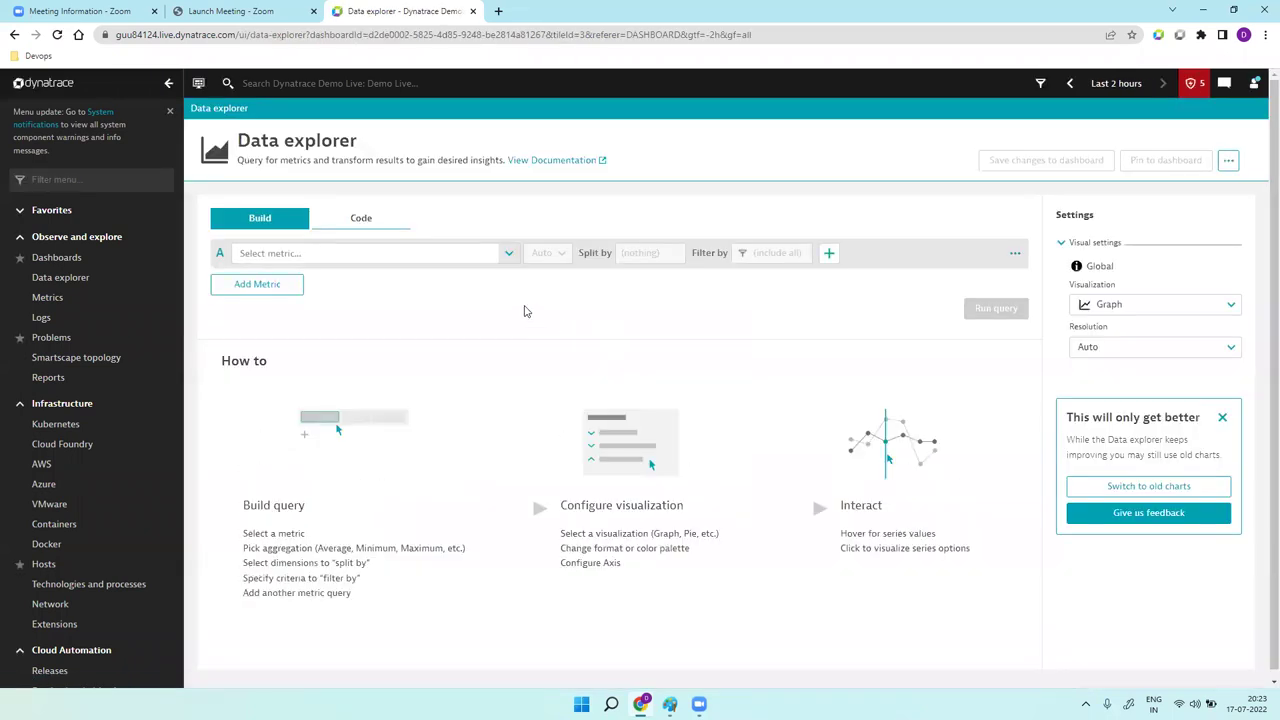
Find the CPU usage metrics and select CPU usage % (builtin:host.cpu.usage) for the query.
{"action": "left_click", "coordinate": [435, 251]}
{"action": "type", "text": "cpu ua"}
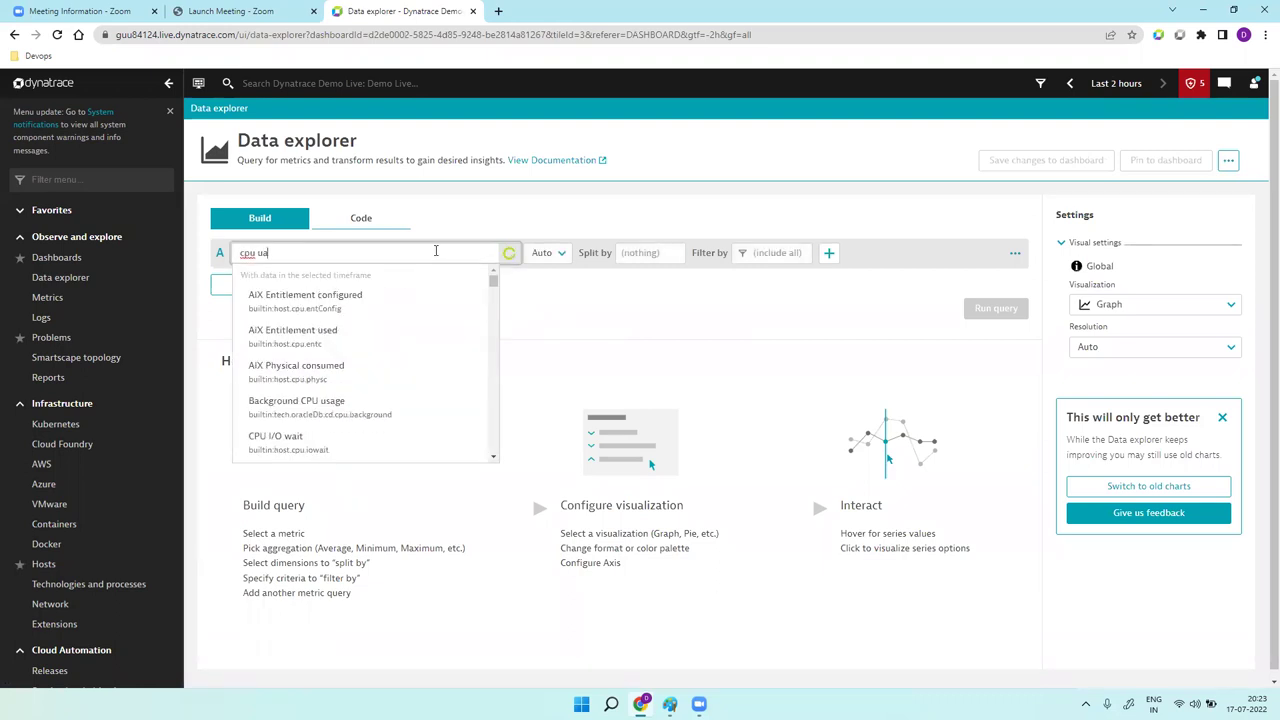
{"action": "key", "text": "BackSpace"}
{"action": "type", "text": "s"}
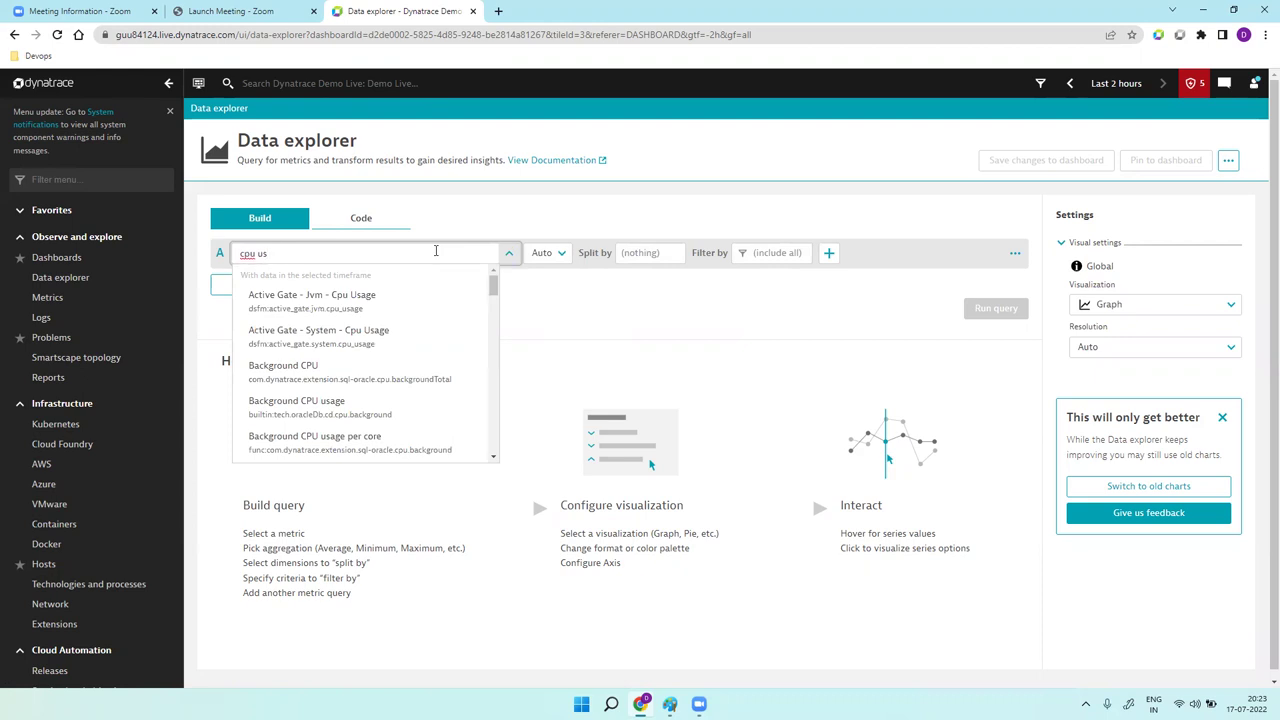
{"action": "type", "text": "ageed"}
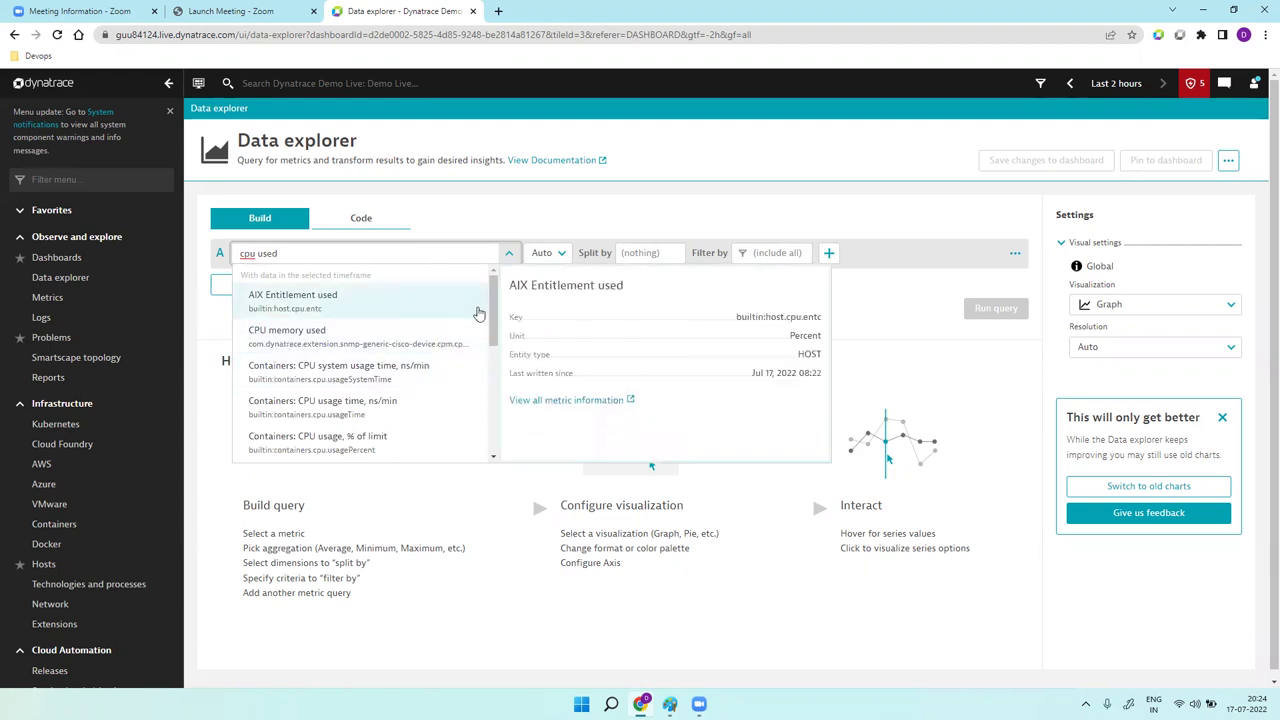
{"action": "scroll", "coordinate": [478, 380], "scroll_direction": "down", "scroll_amount": 5}
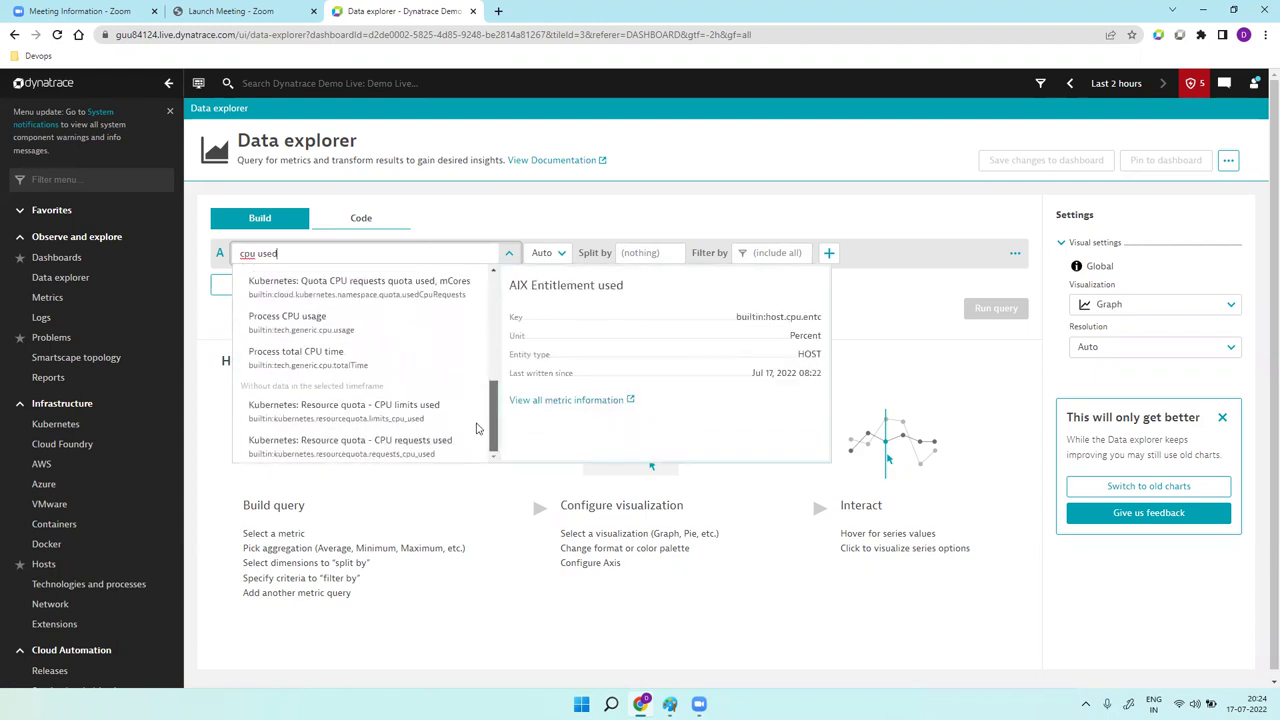
{"action": "scroll", "coordinate": [478, 428], "scroll_direction": "up", "scroll_amount": 5}
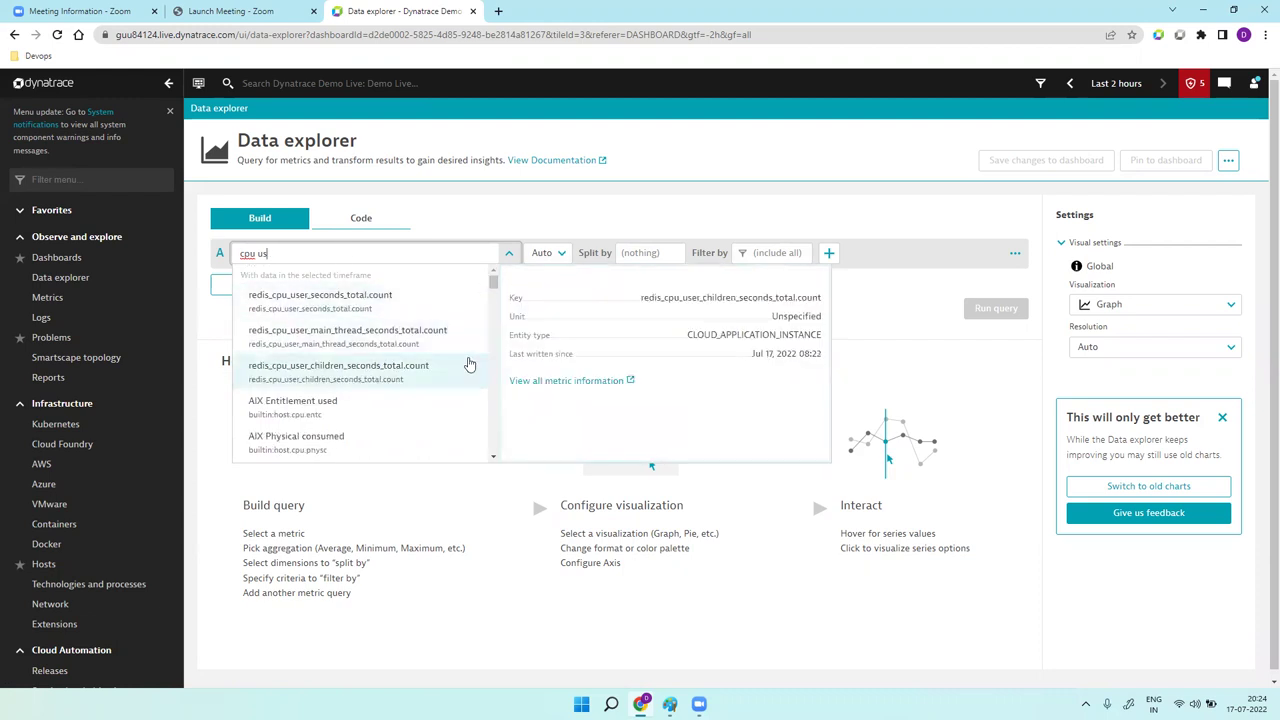
{"action": "type", "text": "age"}
{"action": "left_click_drag", "start_coordinate": [492, 285], "coordinate": [491, 310]}
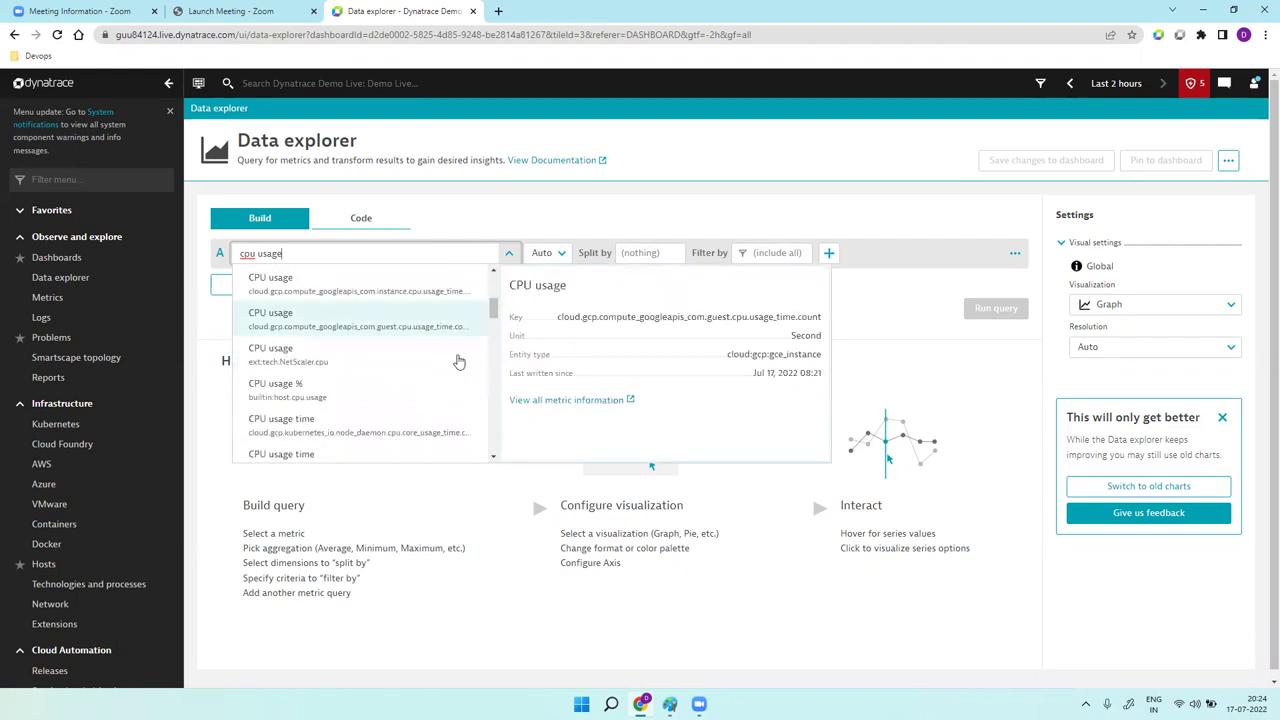
{"action": "left_click", "coordinate": [406, 381]}
Split the CPU usage % query by Host, run it, and save the changes to the dashboard.
{"action": "left_click", "coordinate": [648, 253]}
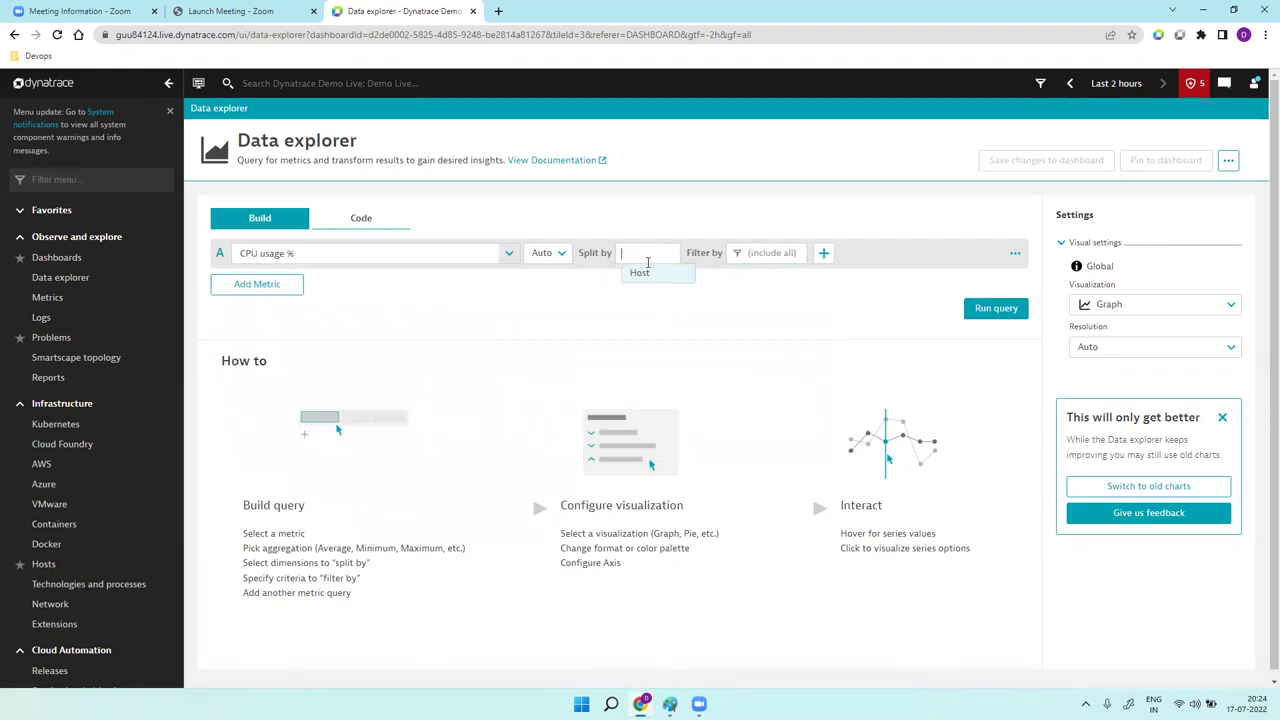
{"action": "left_click", "coordinate": [642, 272]}
{"action": "left_click", "coordinate": [975, 308]}
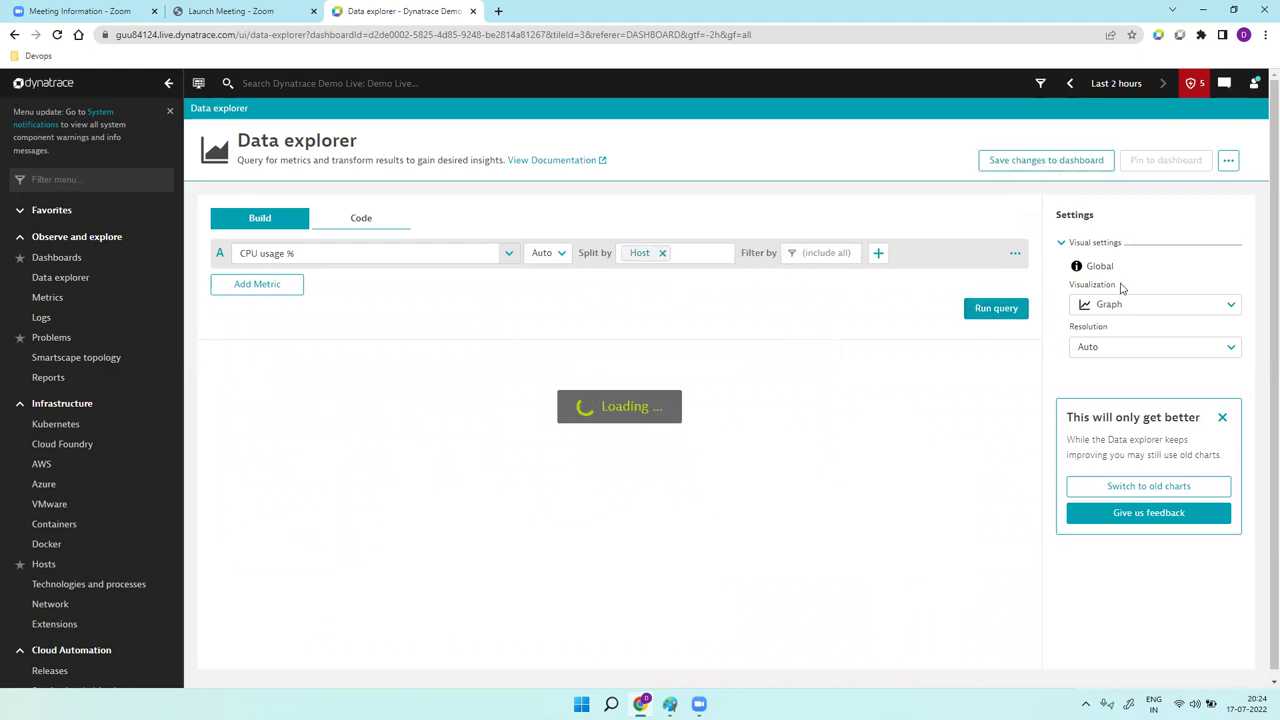
{"action": "left_click", "coordinate": [1070, 165]}
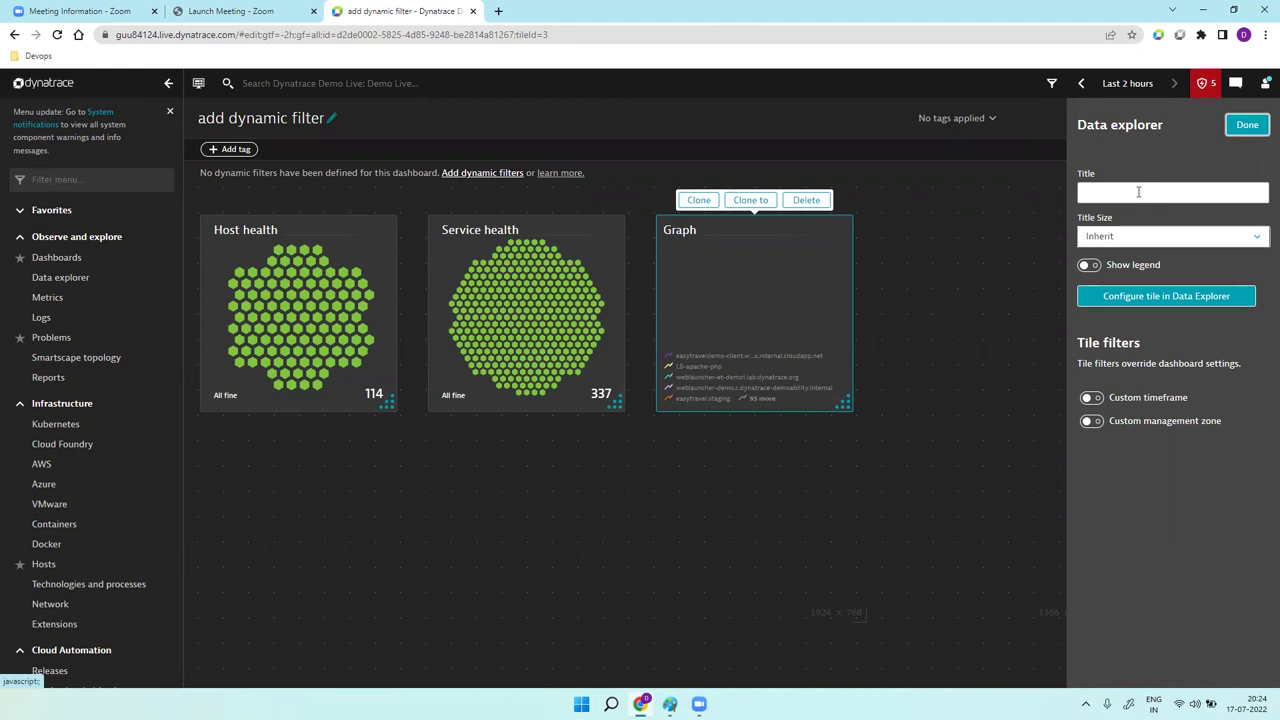
Title the configured graph tile "CPU Usage%" and add a second Graph tile below the Host health tile.
{"action": "left_click", "coordinate": [1138, 192]}
{"action": "type", "text": "CPU Usage%"}
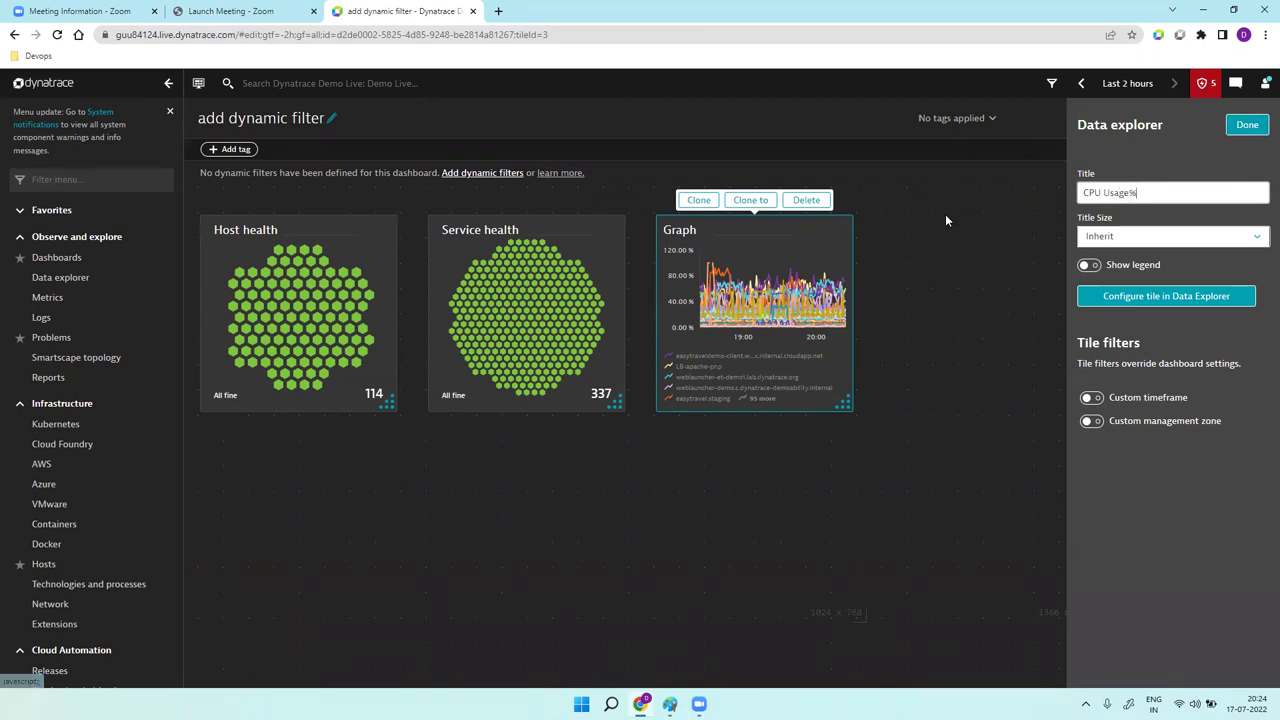
{"action": "left_click", "coordinate": [945, 214]}
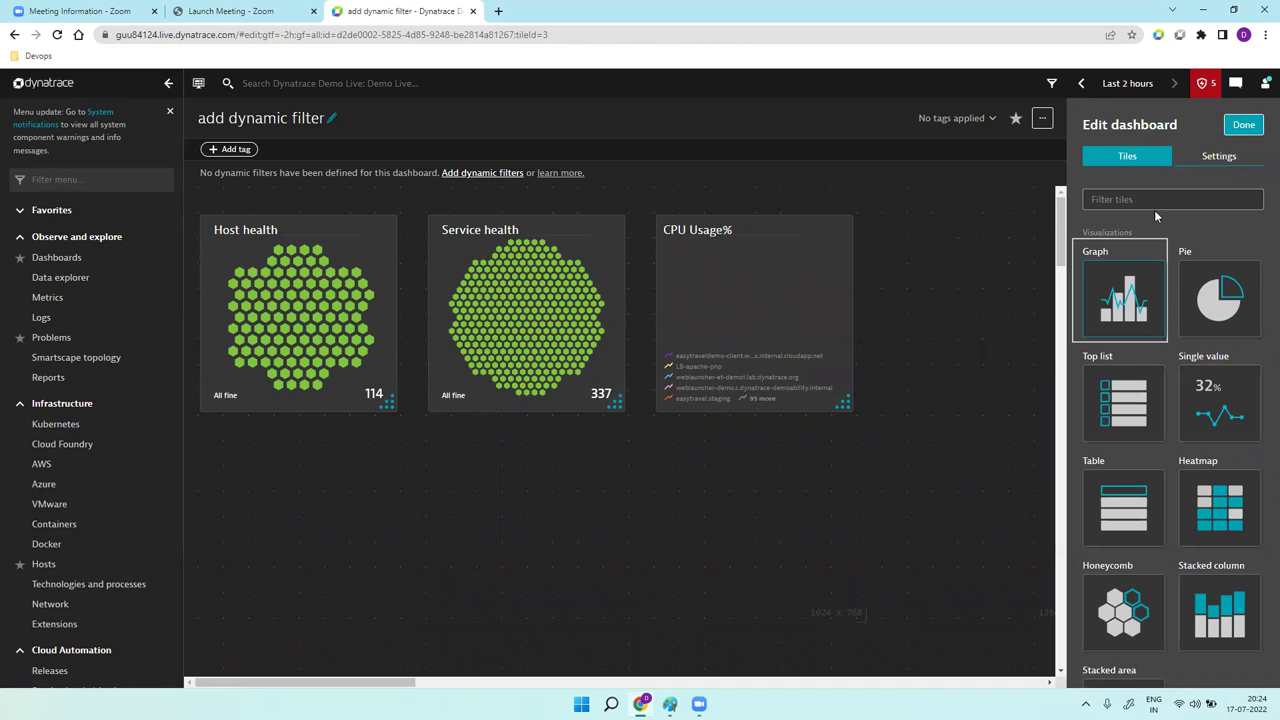
{"action": "mouse_move", "coordinate": [956, 333]}
{"action": "left_mouse_down"}
{"action": "mouse_move", "coordinate": [940, 326]}
{"action": "mouse_move", "coordinate": [969, 317]}
{"action": "mouse_move", "coordinate": [847, 443]}
{"action": "mouse_move", "coordinate": [205, 497]}
{"action": "mouse_move", "coordinate": [298, 519]}
{"action": "left_mouse_up"}
Enlarge the CPU Usage% tile to nearly double its width and height.
{"action": "left_click_drag", "start_coordinate": [845, 402], "coordinate": [1065, 467]}
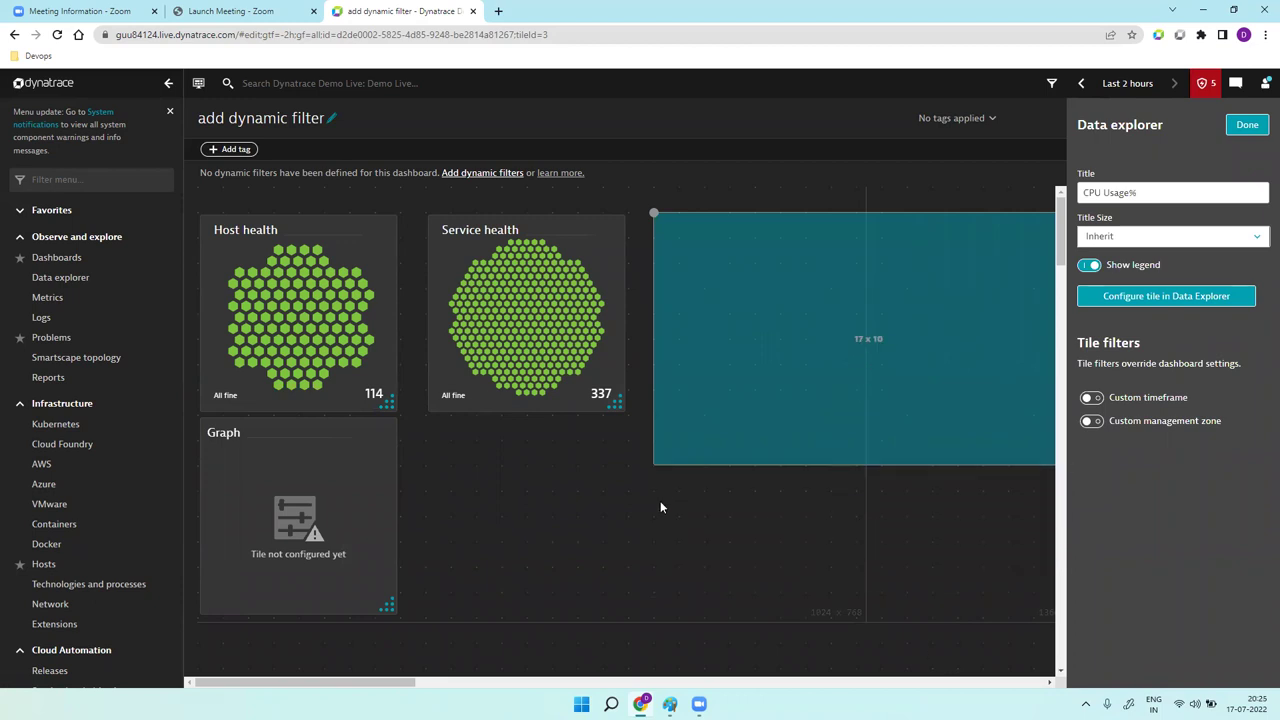
{"action": "left_click", "coordinate": [389, 574]}
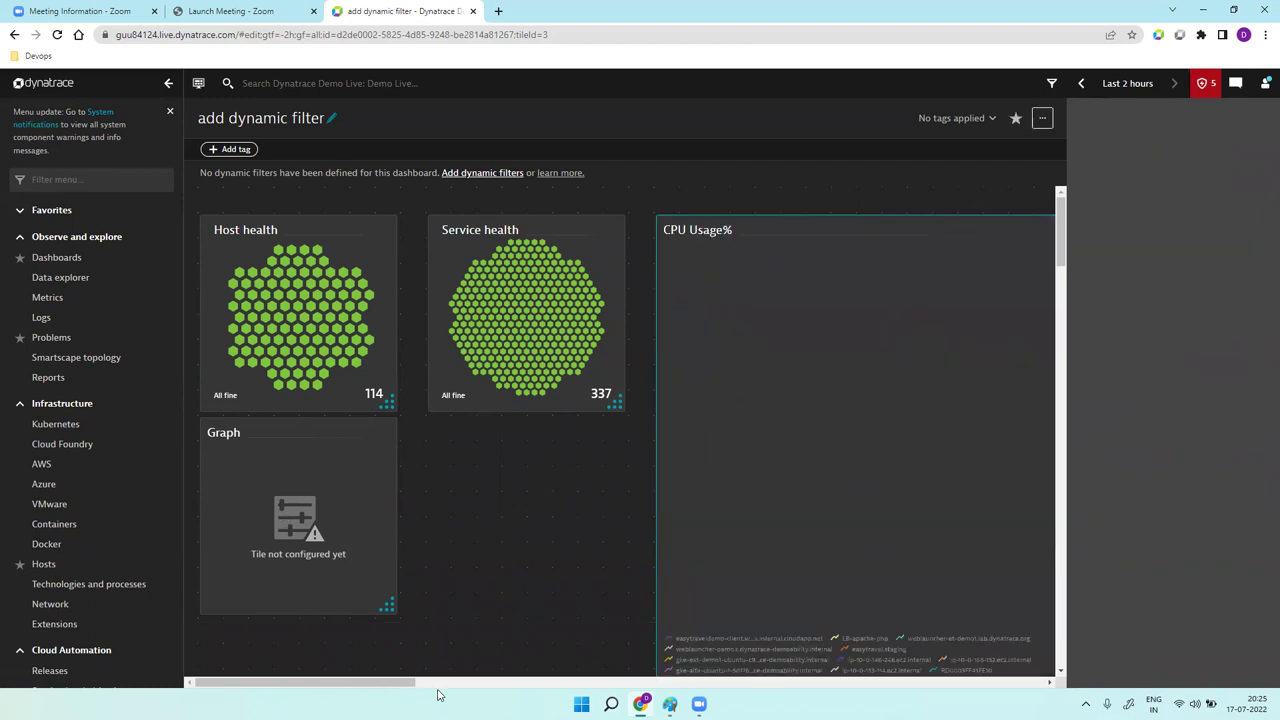
{"action": "left_click_drag", "start_coordinate": [401, 686], "coordinate": [573, 686]}
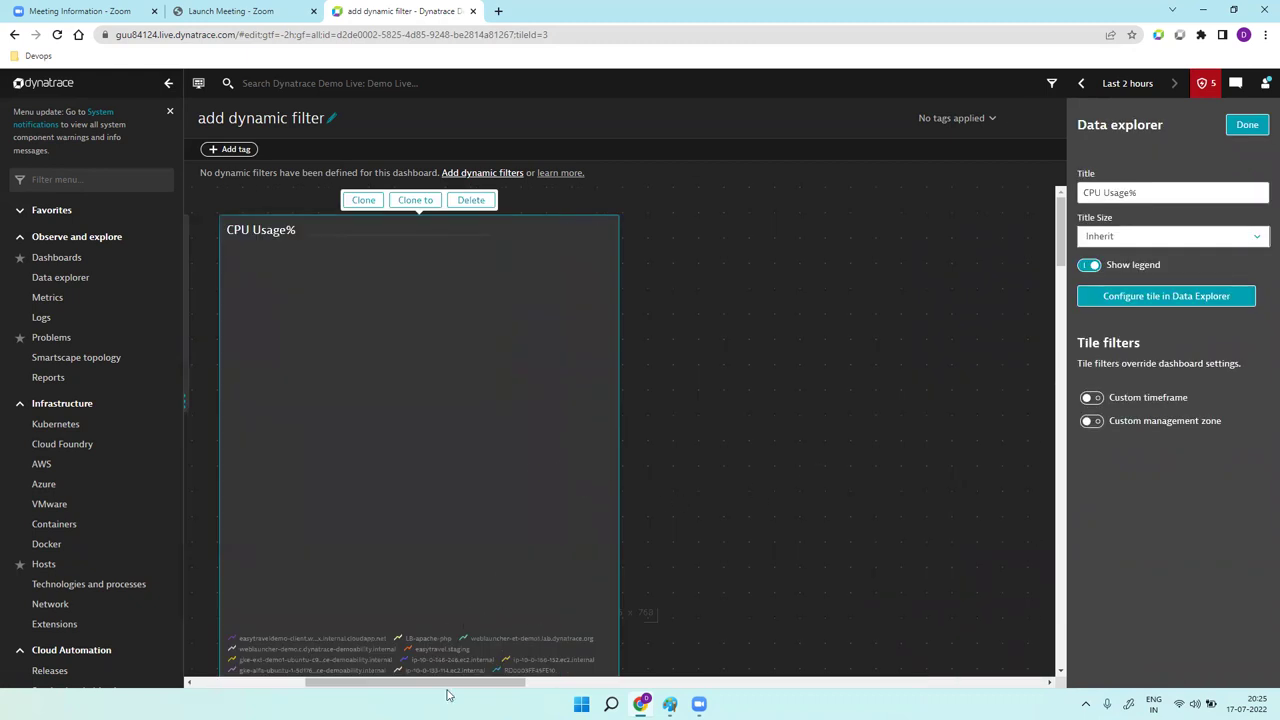
{"action": "left_click", "coordinate": [193, 684]}
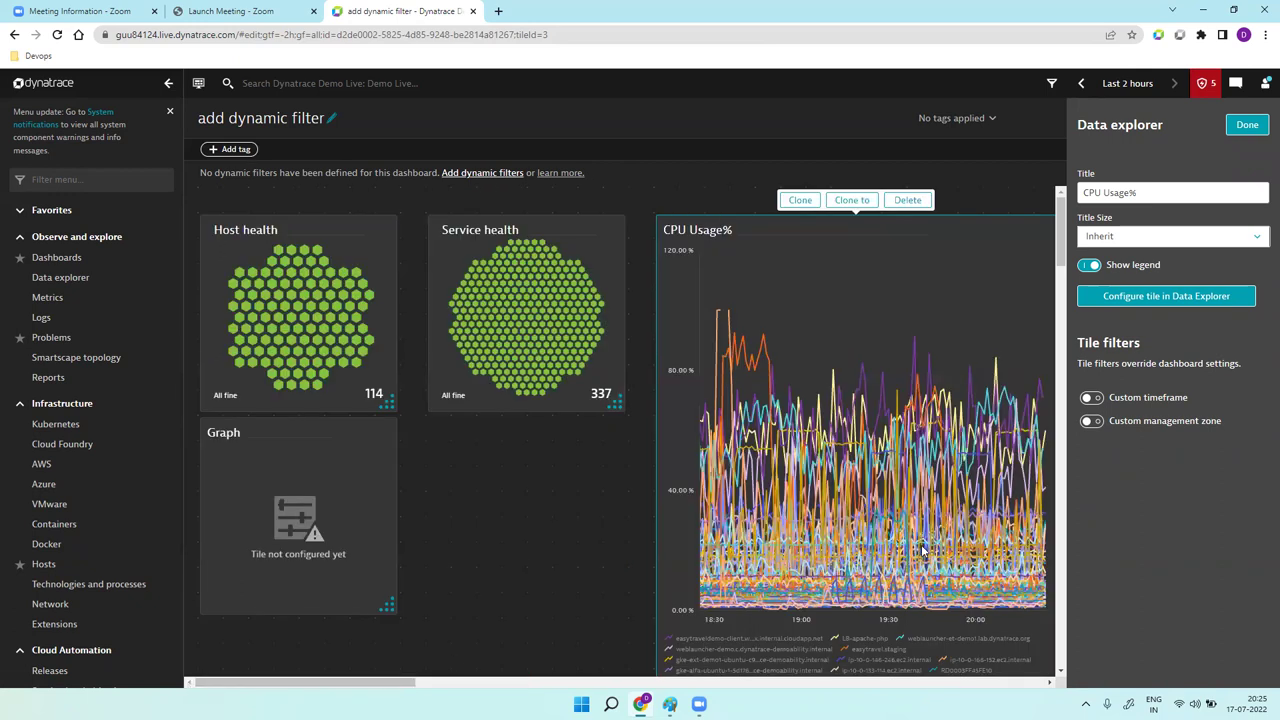
{"action": "scroll", "coordinate": [925, 550], "scroll_direction": "down", "scroll_amount": 4}
{"action": "left_click_drag", "start_coordinate": [1043, 350], "coordinate": [980, 250]}
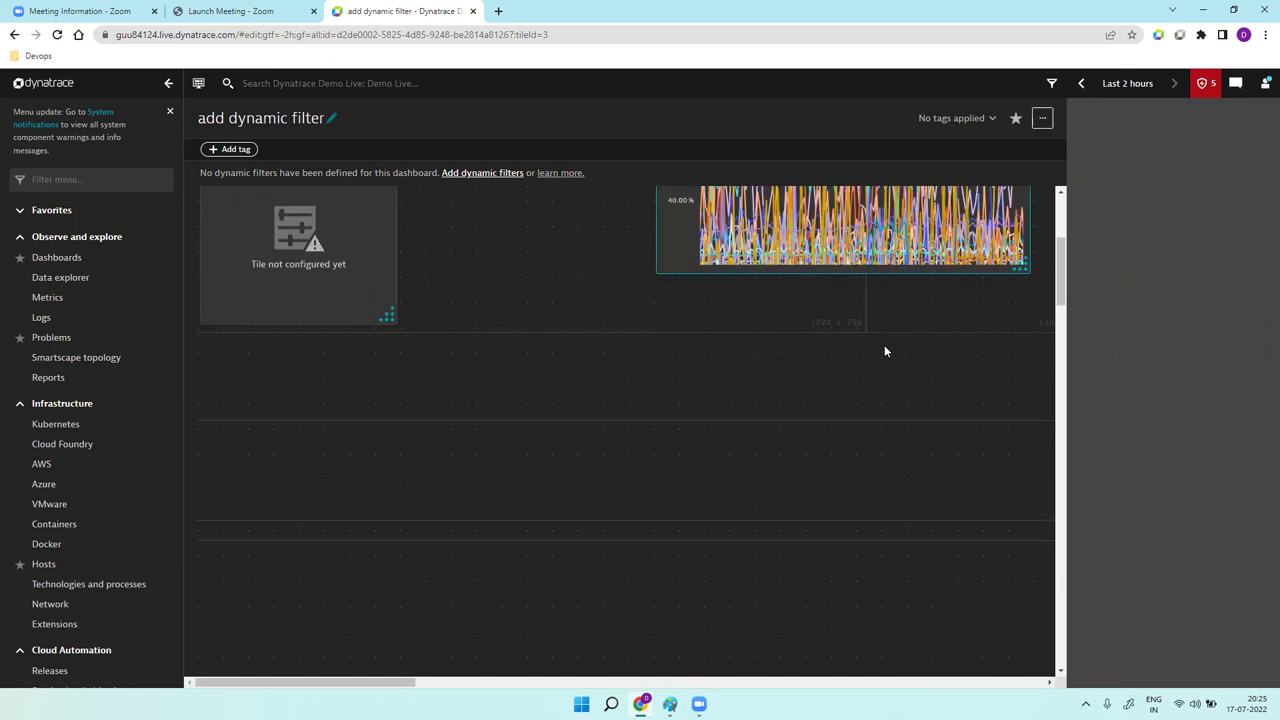
{"action": "scroll", "coordinate": [884, 345], "scroll_direction": "up", "scroll_amount": 3}
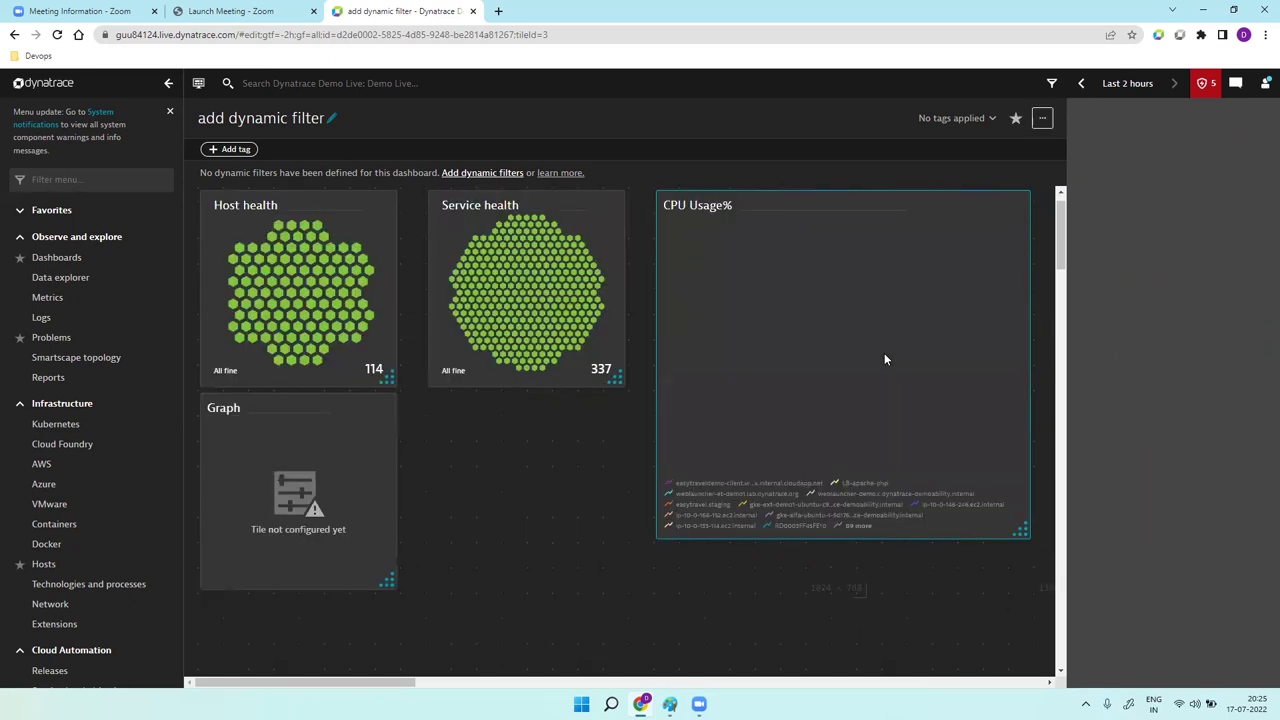
{"action": "left_click", "coordinate": [918, 430]}
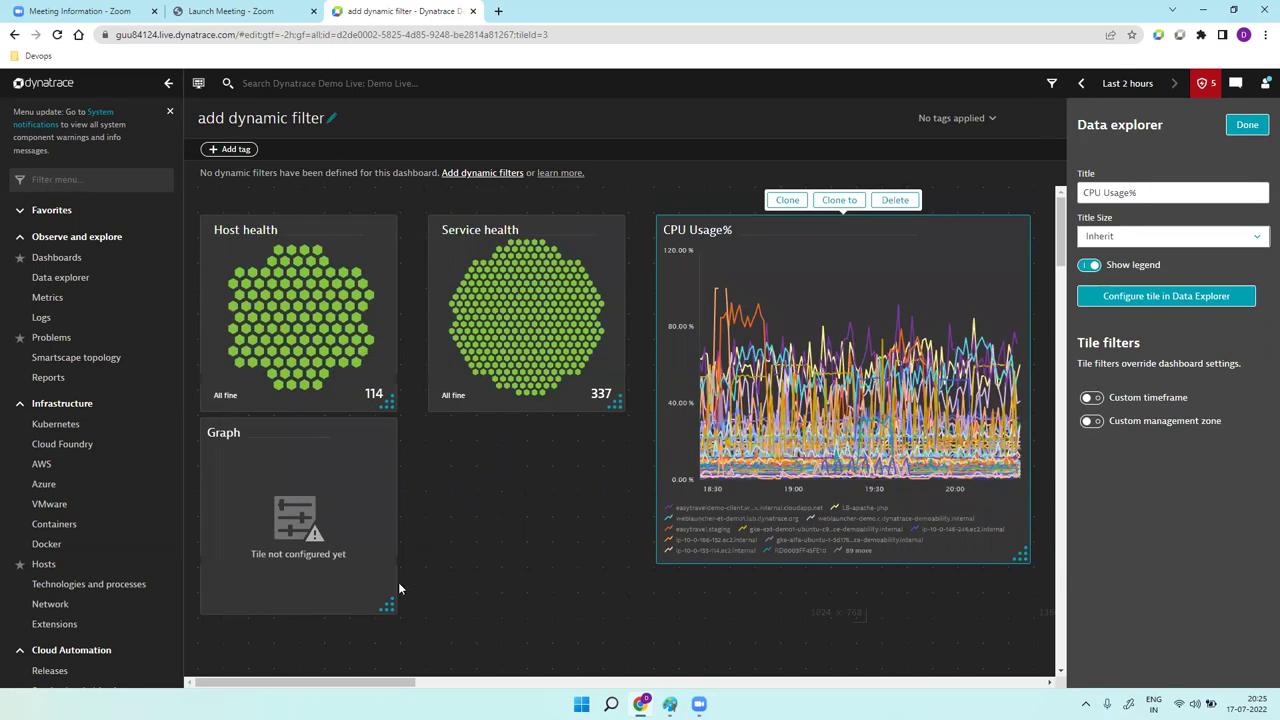
Configure the Graph tile below Host health in Data Explorer with the metric Memory used % (builtin:host.mem.usage).
{"action": "left_click", "coordinate": [282, 534]}
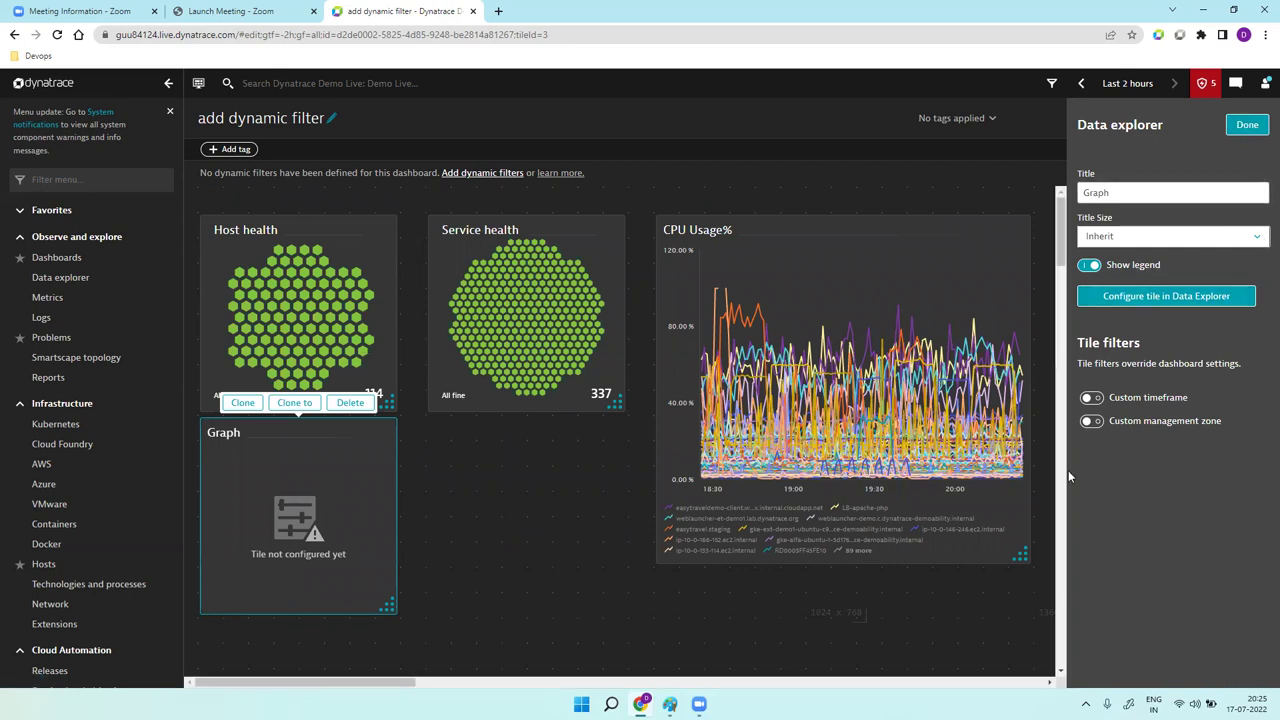
{"action": "left_click", "coordinate": [1175, 300]}
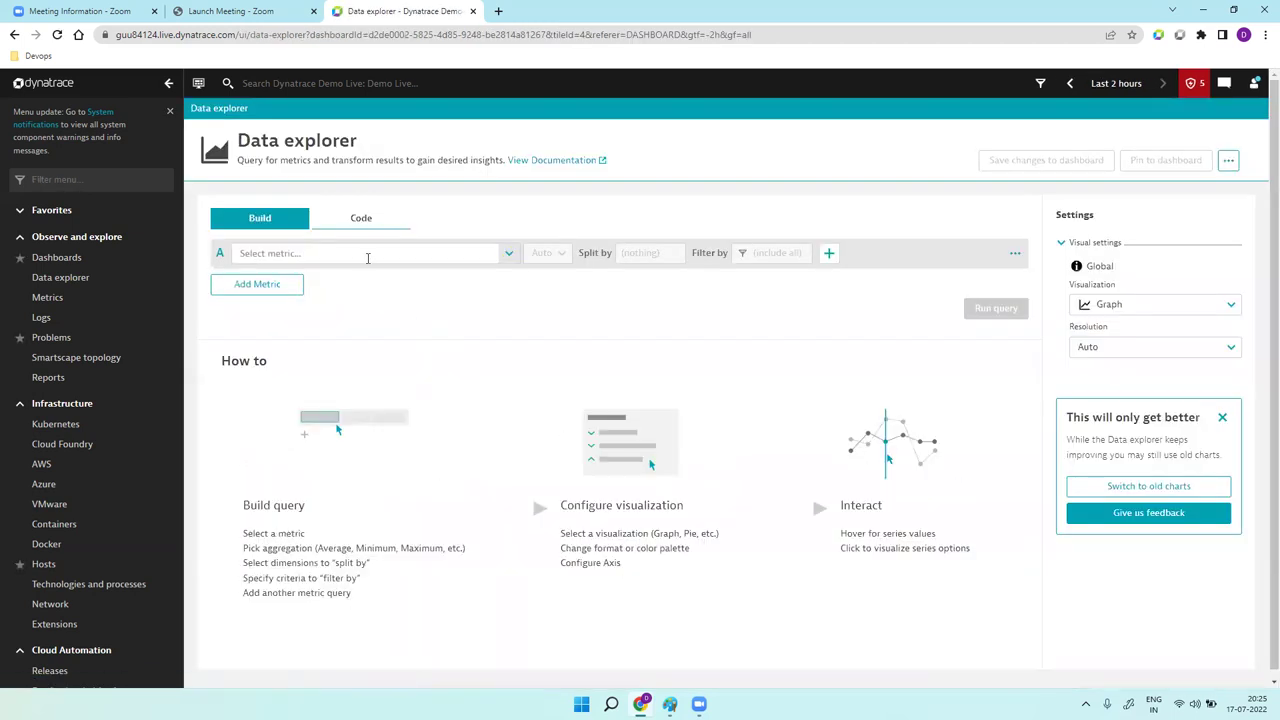
{"action": "left_click", "coordinate": [367, 256]}
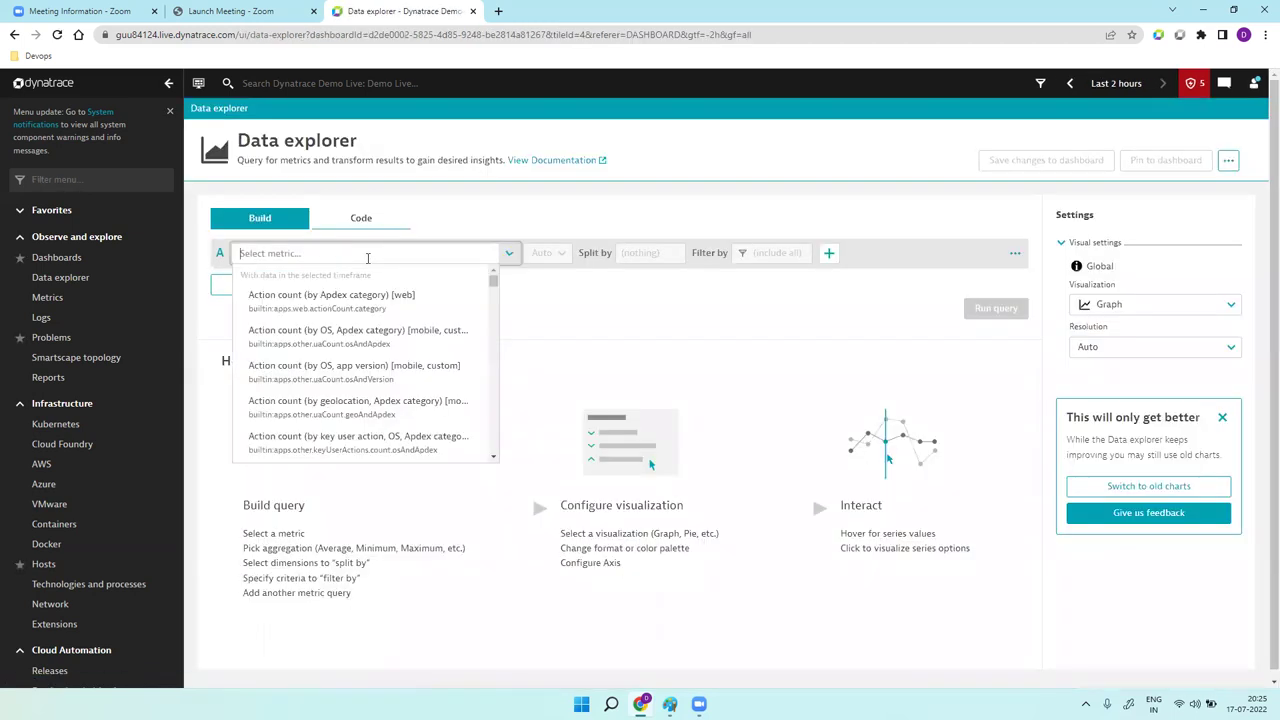
{"action": "type", "text": "mem"}
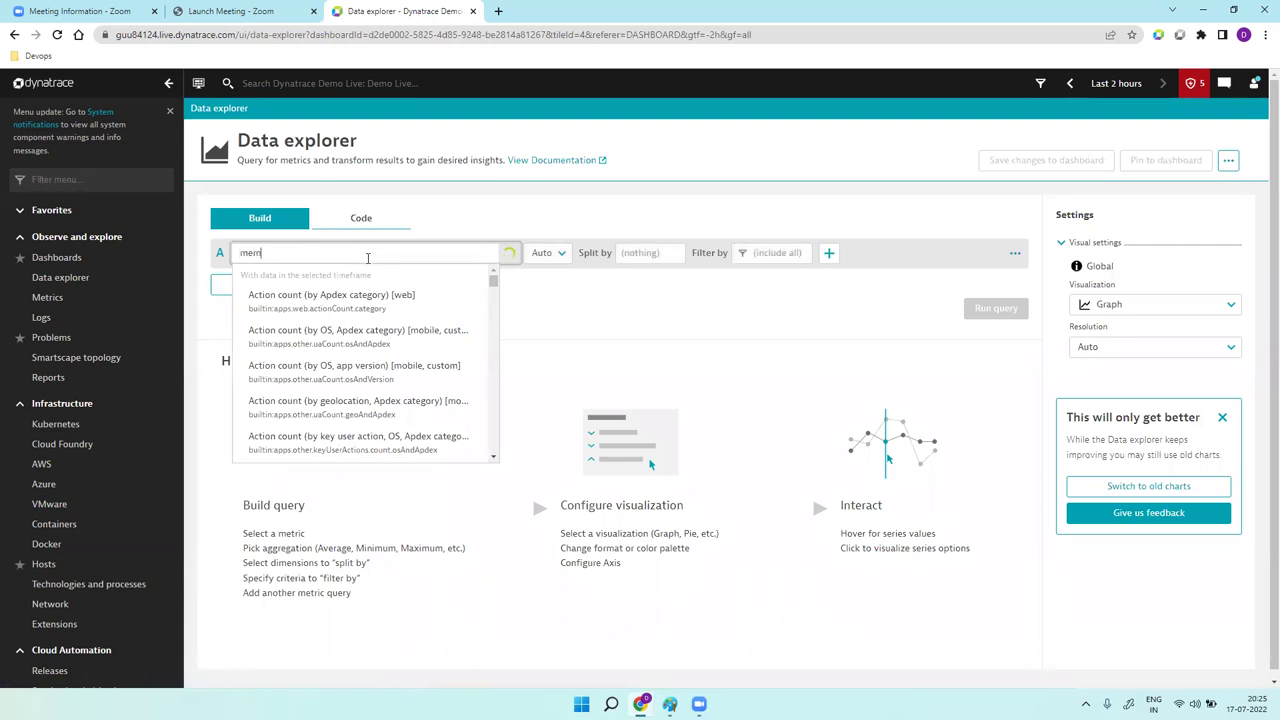
{"action": "type", "text": "ory used"}
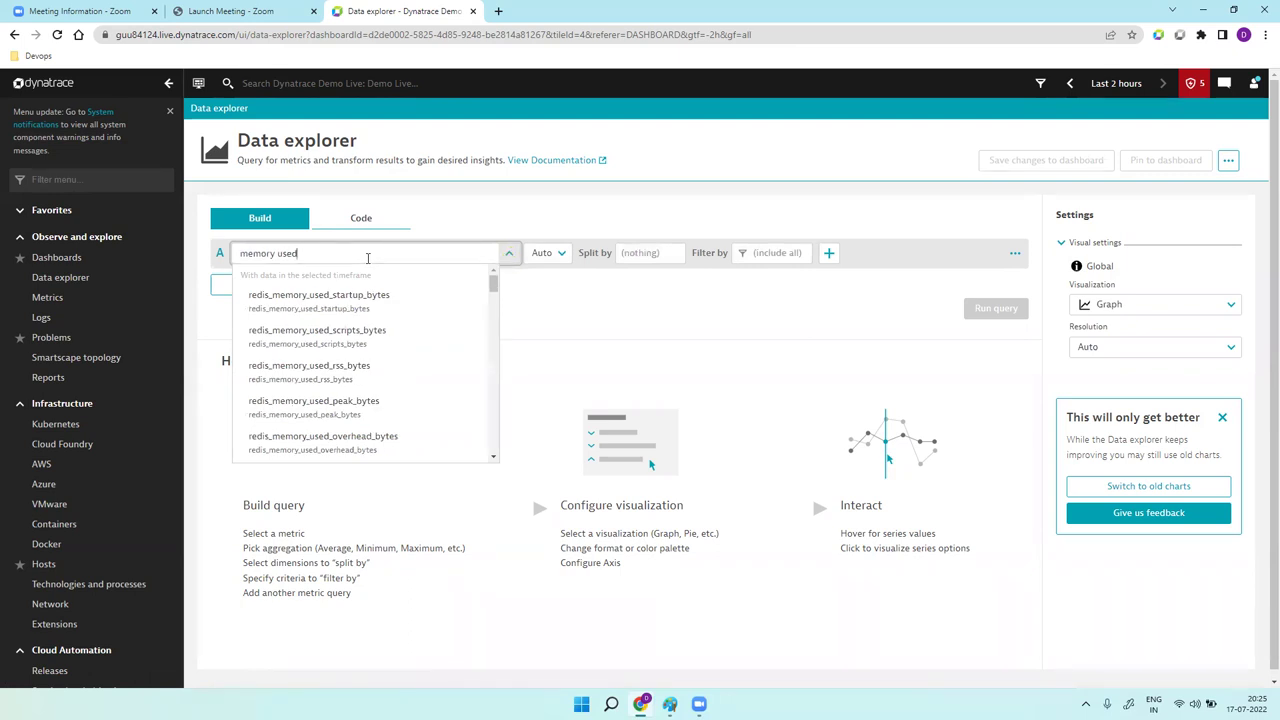
{"action": "left_click_drag", "start_coordinate": [493, 289], "coordinate": [478, 366]}
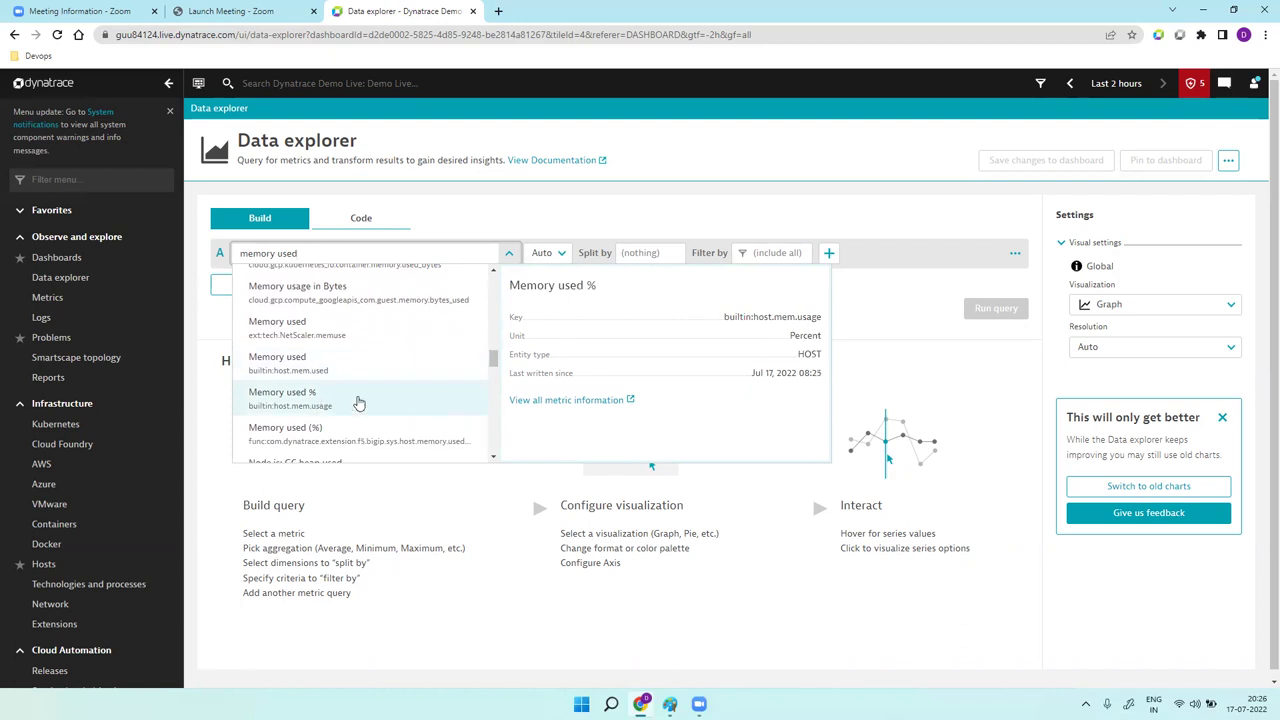
{"action": "left_click", "coordinate": [359, 403]}
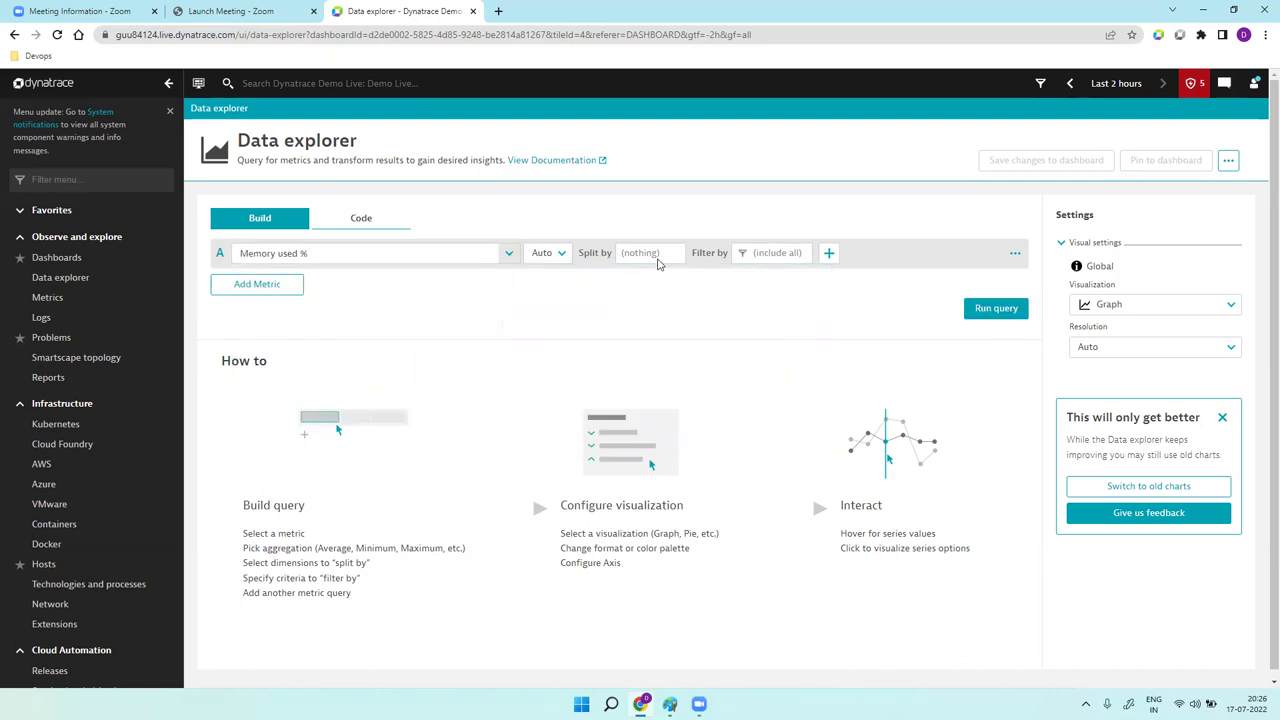
Split the Memory used % query by Host and run it.
{"action": "left_click", "coordinate": [657, 262]}
{"action": "left_click", "coordinate": [652, 275]}
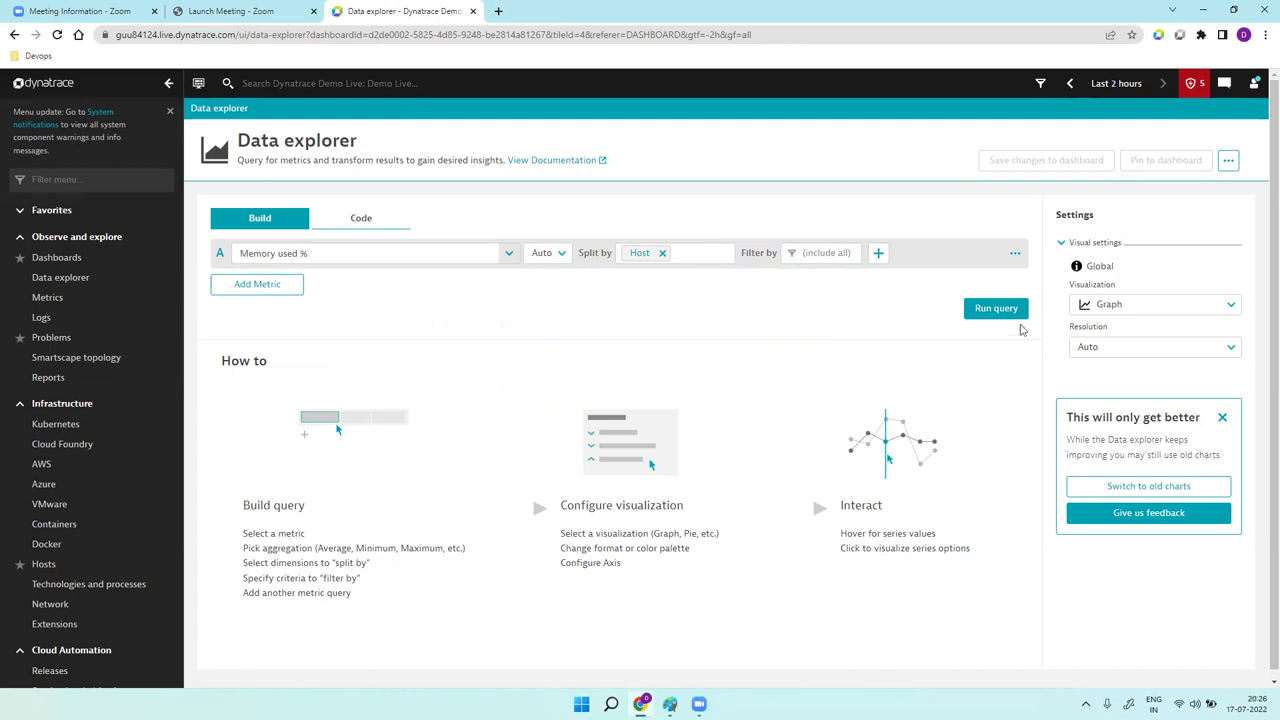
{"action": "left_click", "coordinate": [996, 309]}
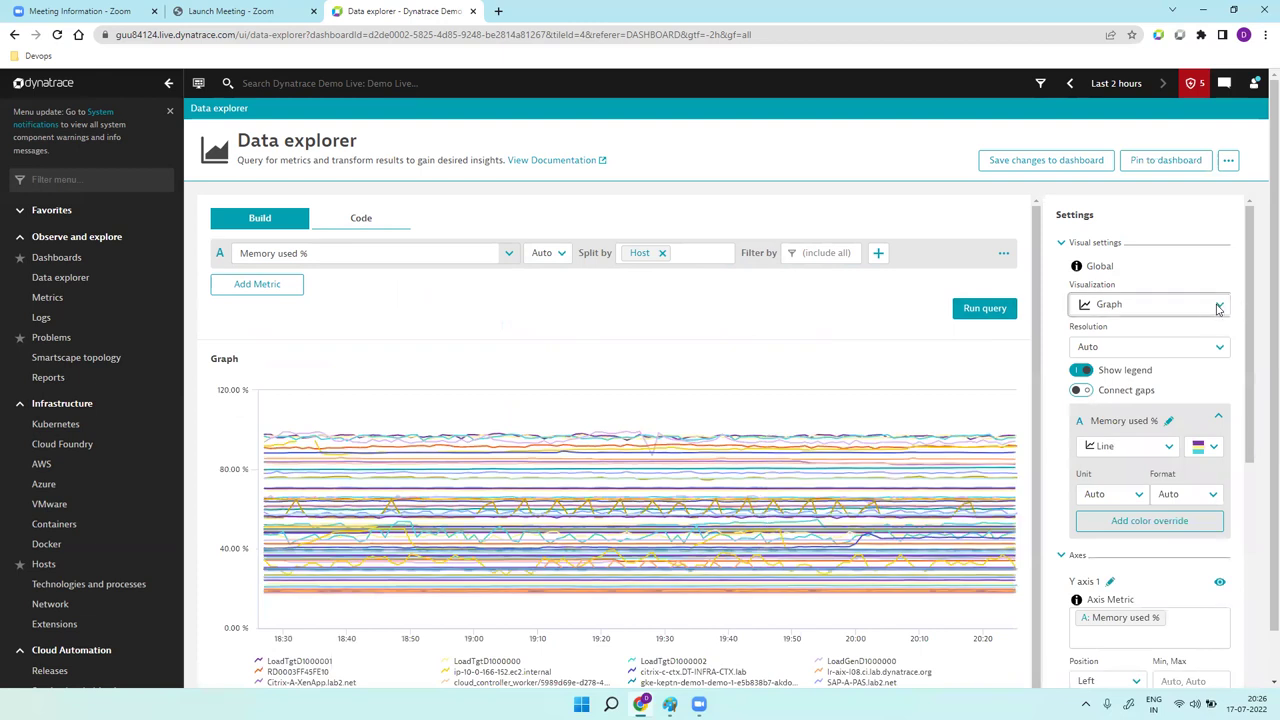
Change the memory chart's visualization to Top list and save the changes to the dashboard.
{"action": "left_click", "coordinate": [1218, 305]}
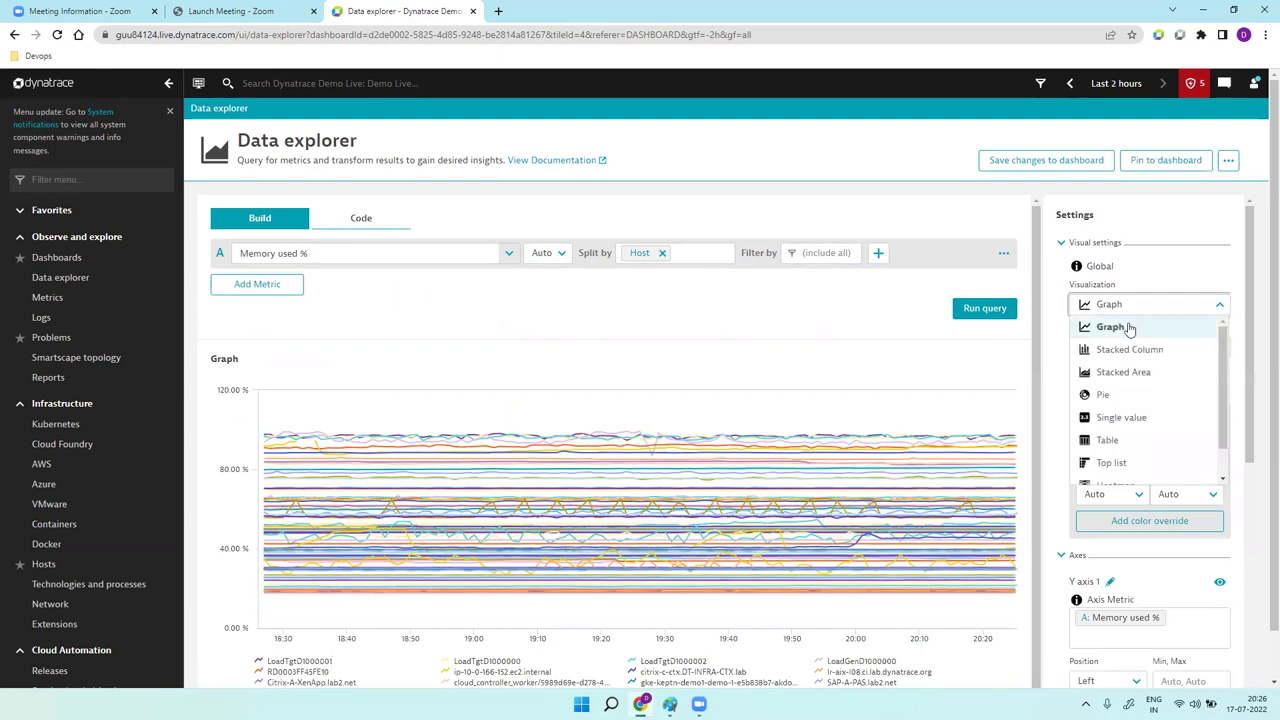
{"action": "left_click", "coordinate": [1128, 464]}
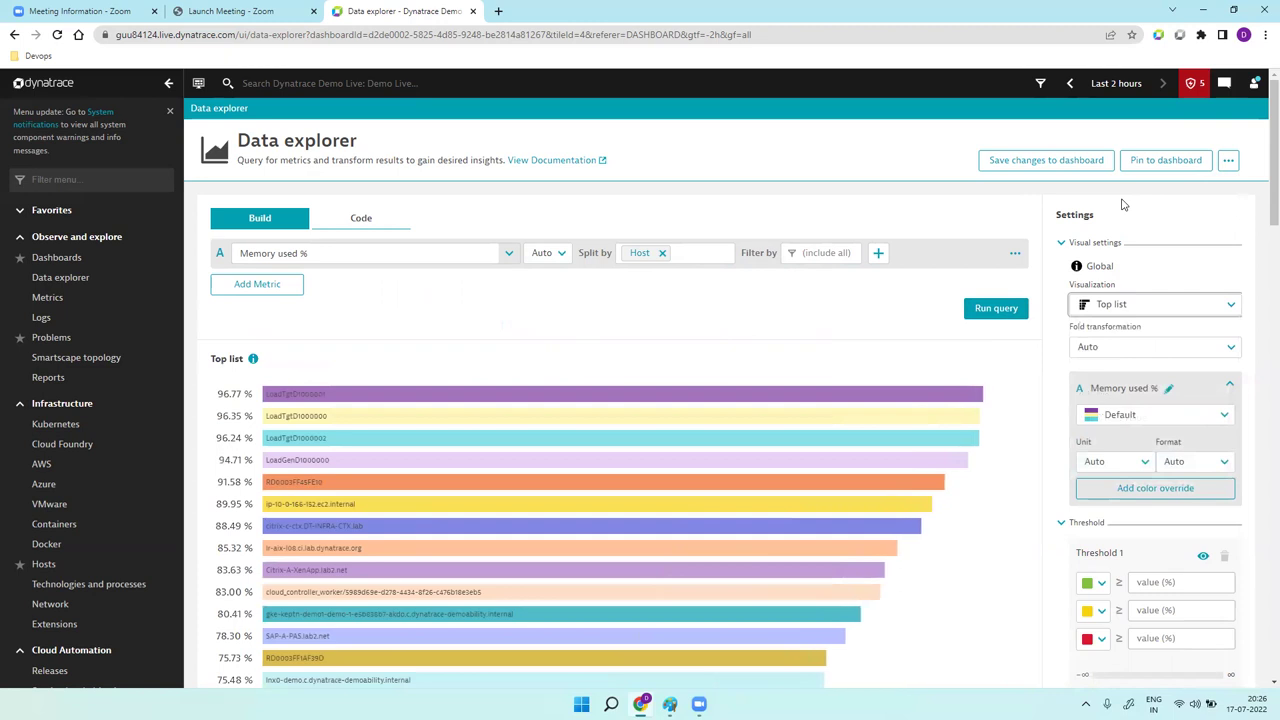
{"action": "left_click", "coordinate": [1046, 161]}
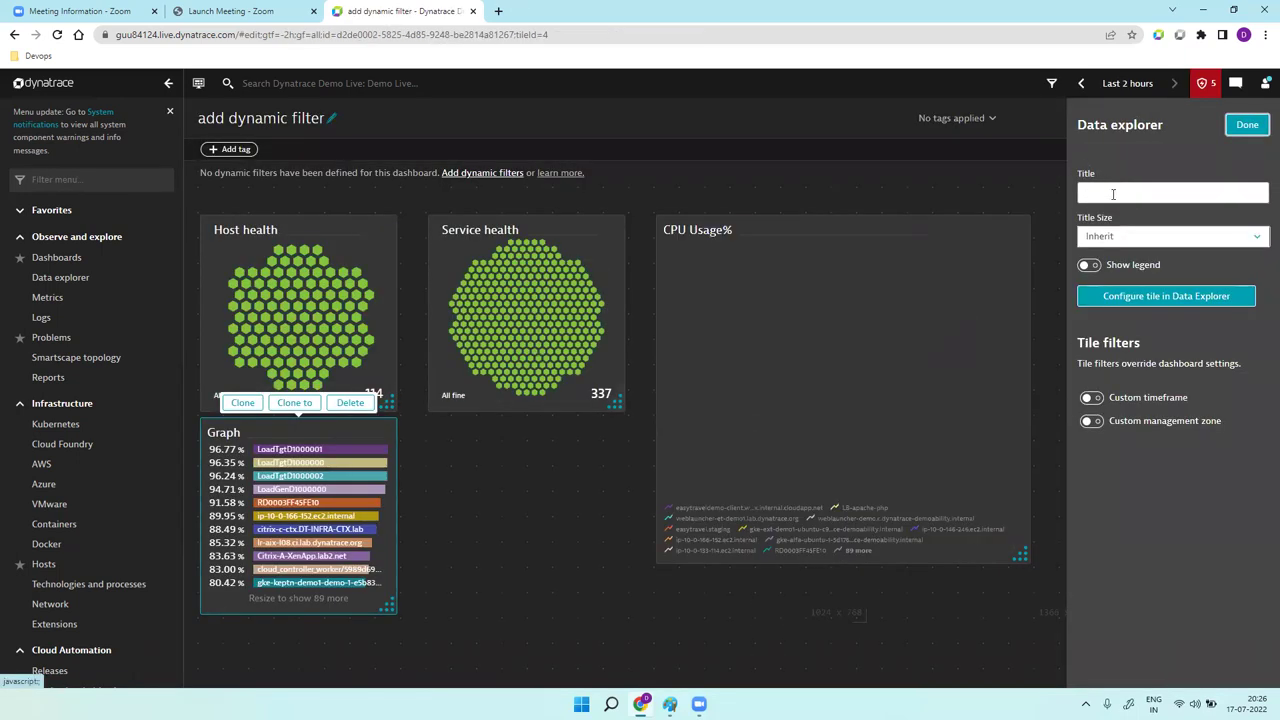
Title the memory tile "memory usage" and finish editing the dashboard.
{"action": "left_click", "coordinate": [1113, 194]}
{"action": "type", "text": "memory"}
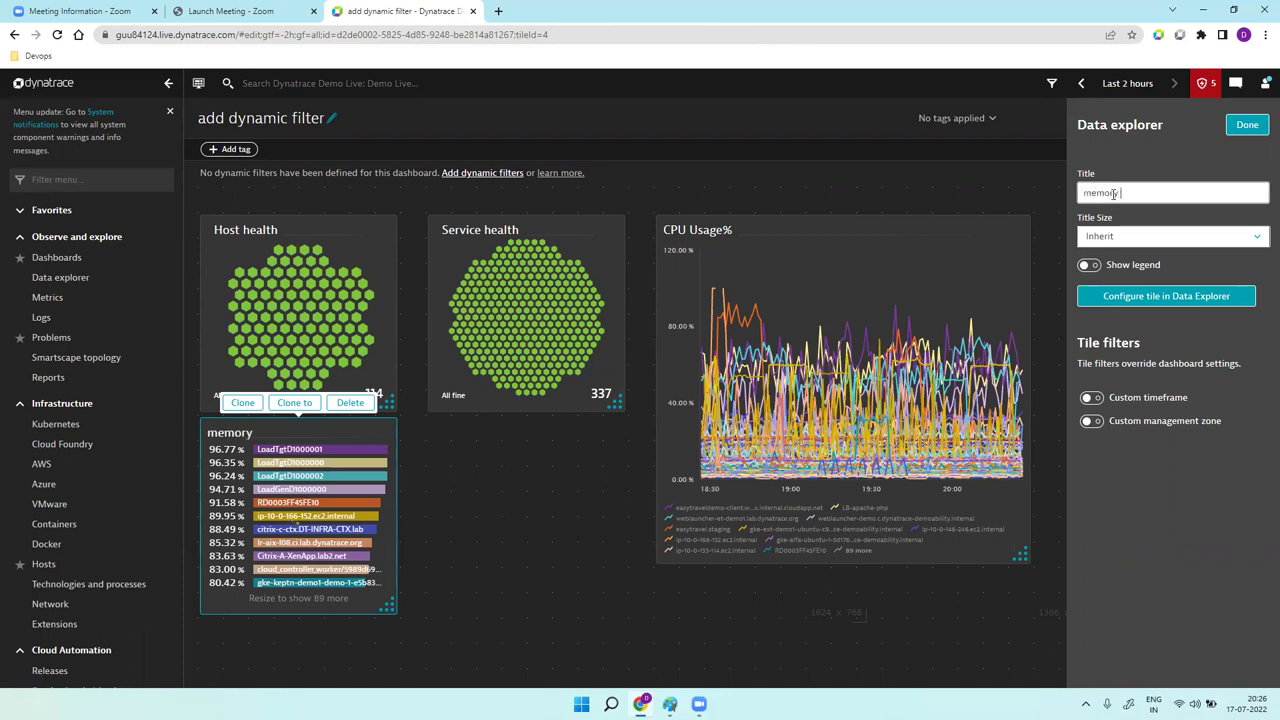
{"action": "type", "text": " usage"}
{"action": "left_click", "coordinate": [1254, 126]}
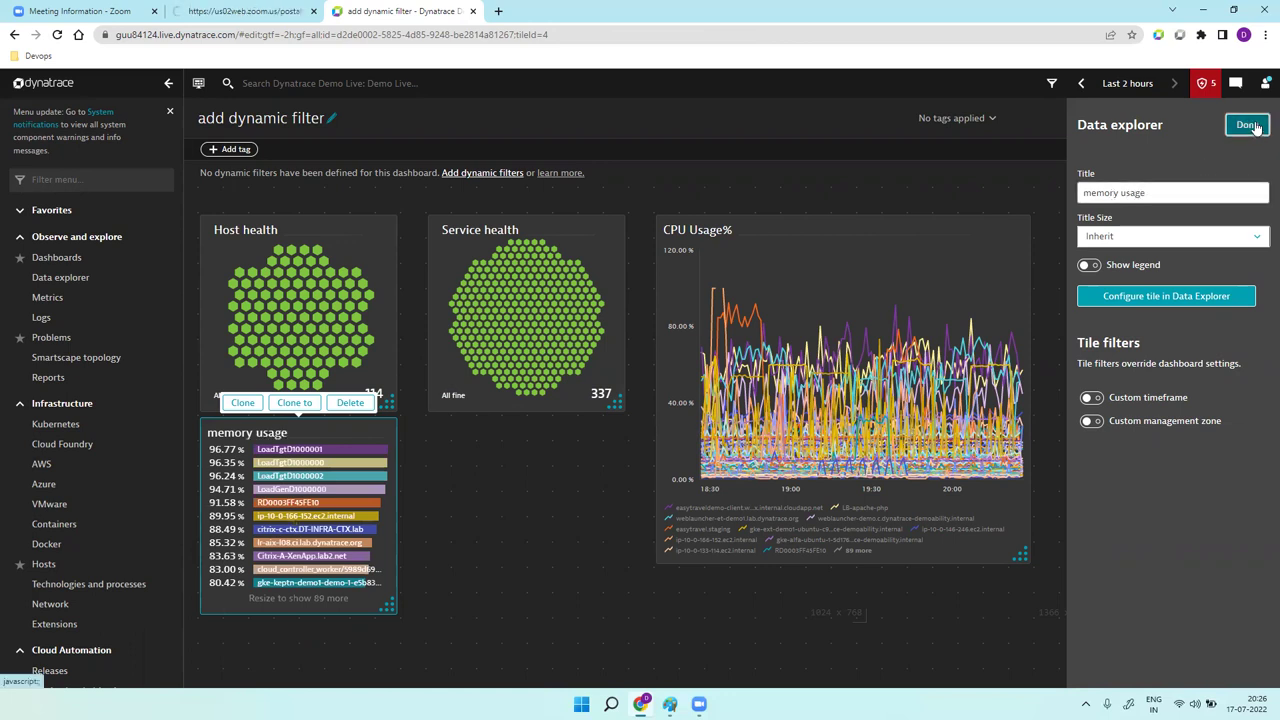
{"action": "left_click", "coordinate": [1250, 125]}
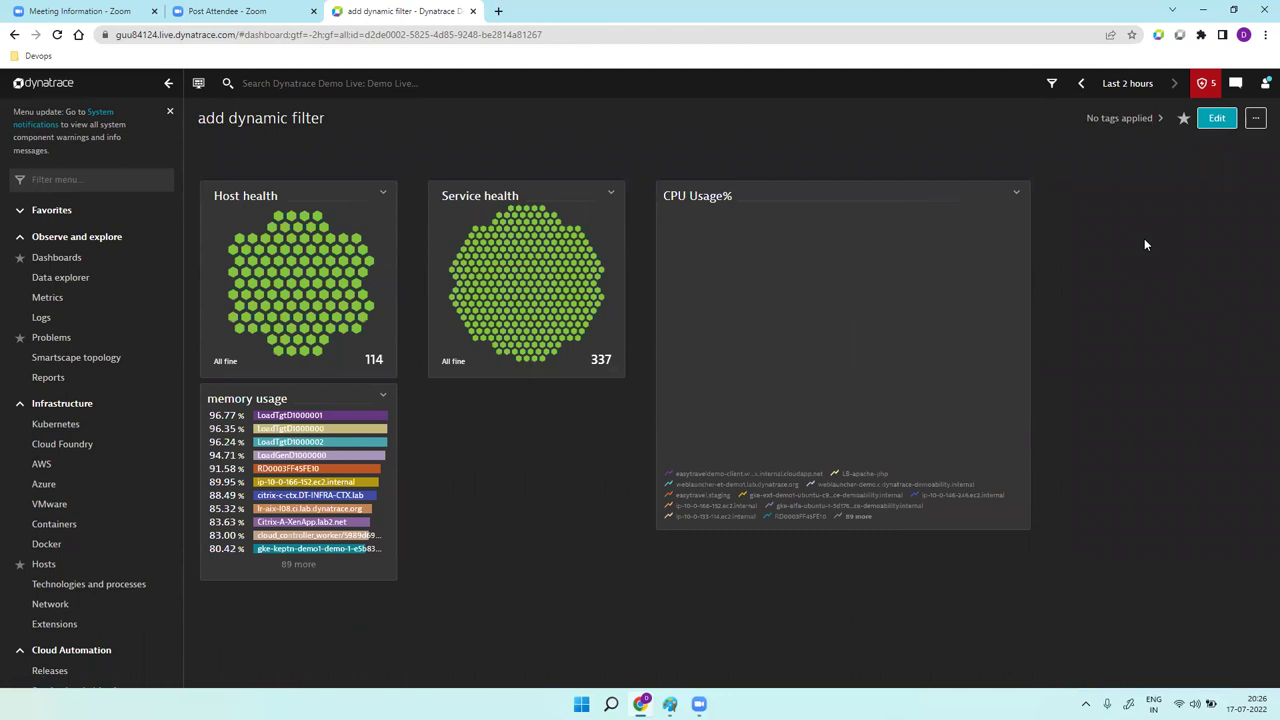
Open the dynamic filters section of the dashboard's settings.
{"action": "left_click", "coordinate": [1255, 118]}
{"action": "left_click", "coordinate": [1246, 289]}
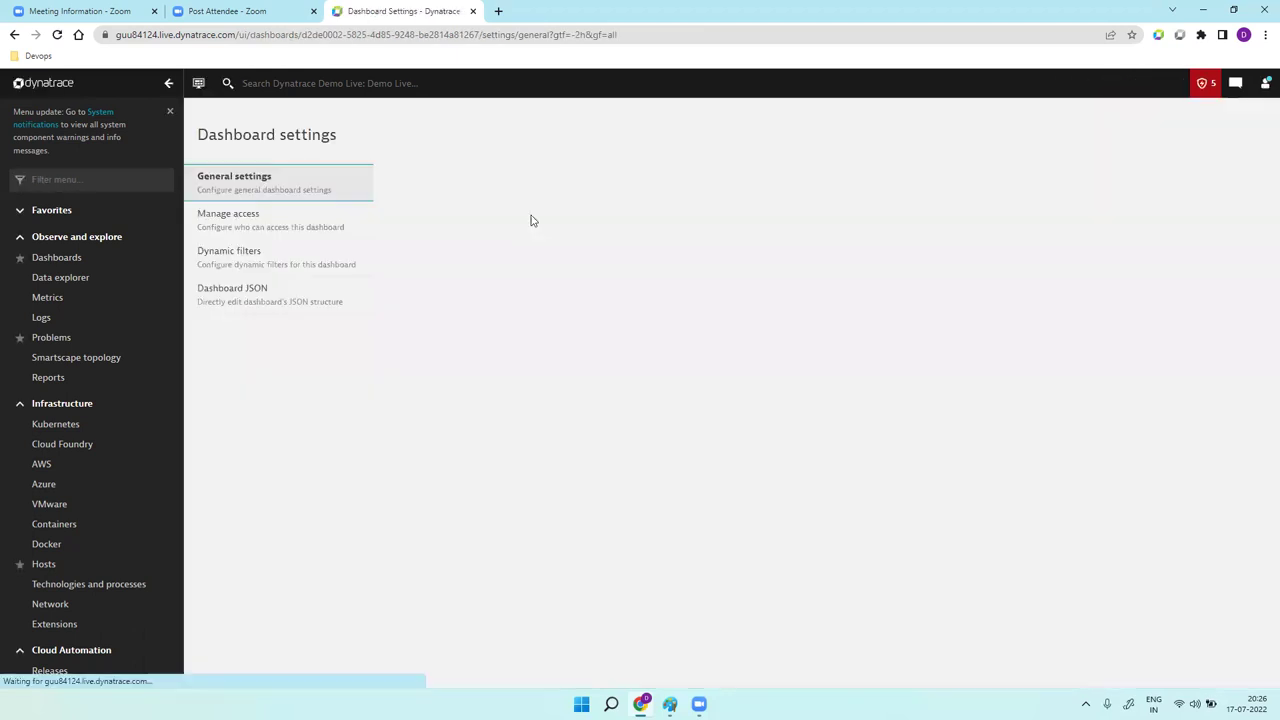
{"action": "left_click", "coordinate": [266, 283]}
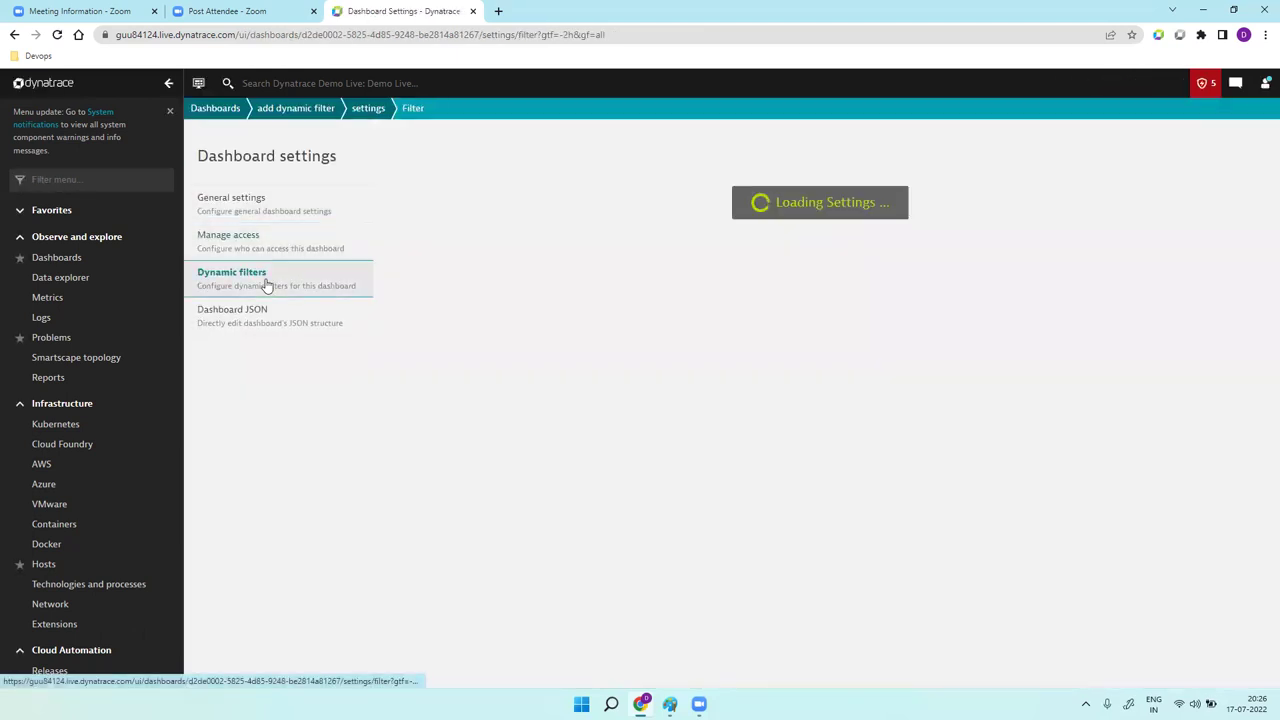
Add a dynamic filter with Os type as its filter criteria.
{"action": "left_click", "coordinate": [428, 210]}
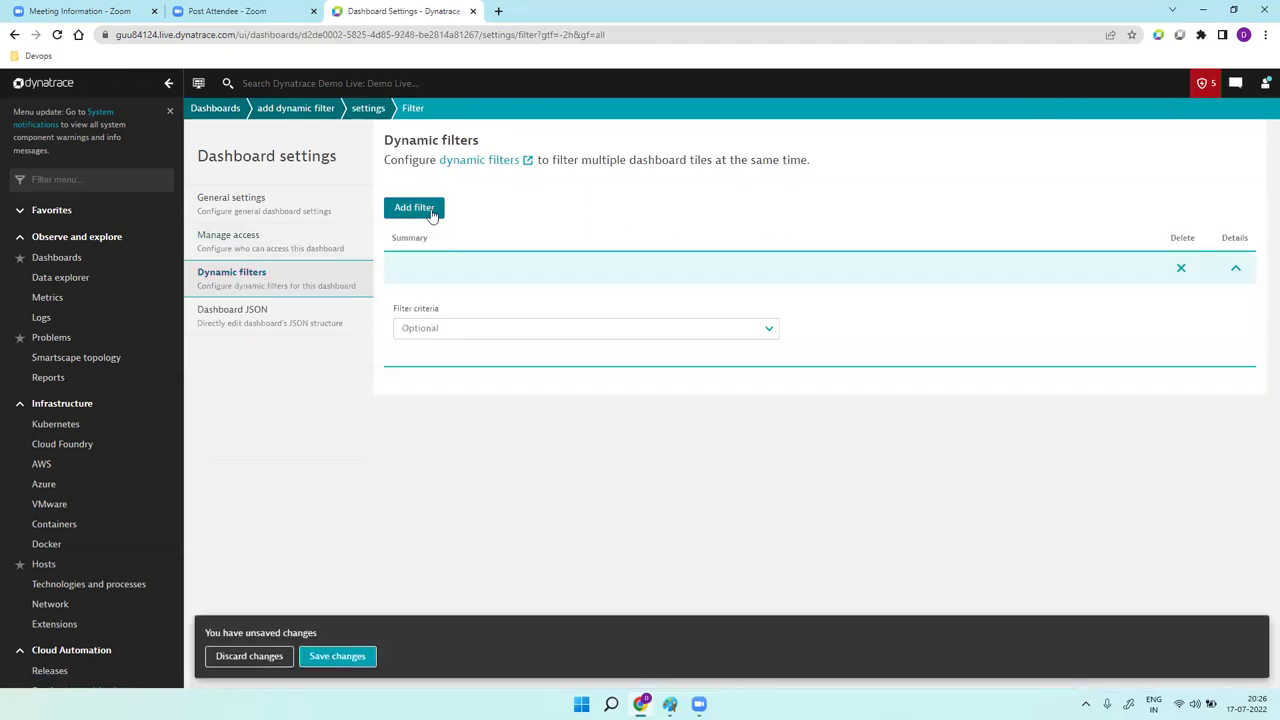
{"action": "left_click", "coordinate": [458, 328]}
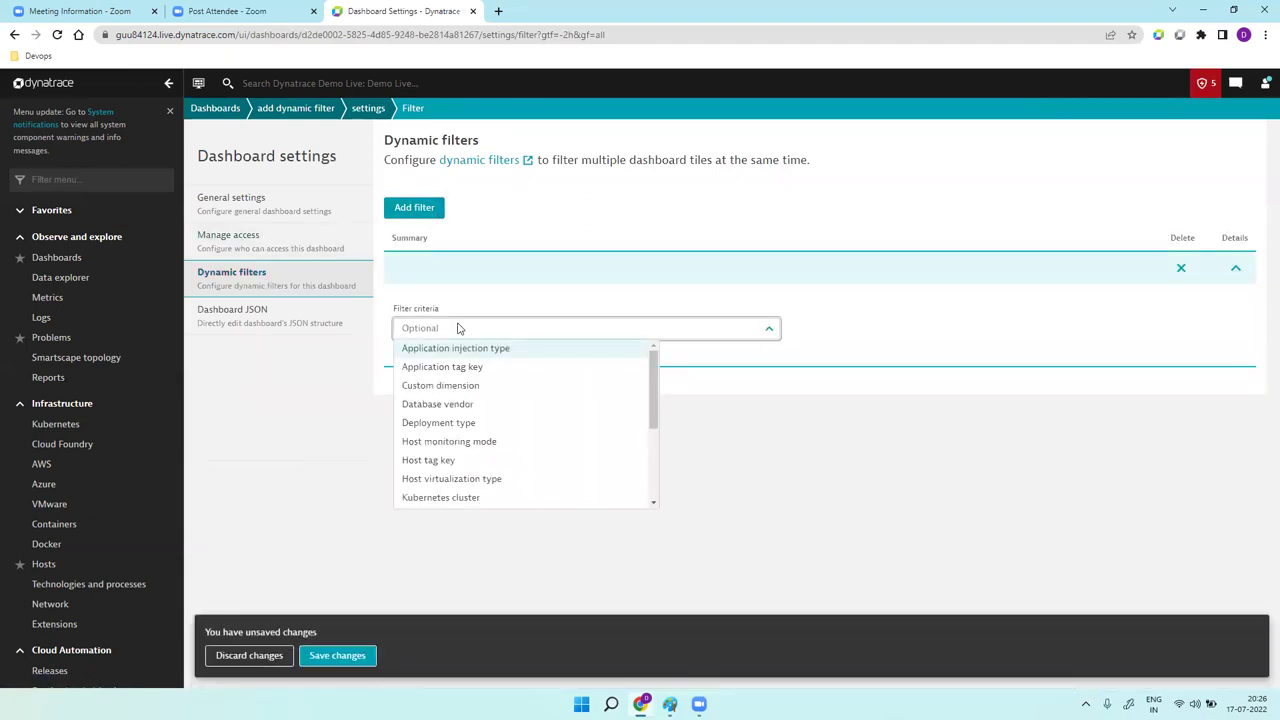
{"action": "key", "text": "Down"}
{"action": "key", "text": "Down"}
{"action": "key", "text": "Down"}
{"action": "key", "text": "Down"}
{"action": "key", "text": "Down"}
{"action": "key", "text": "Down"}
{"action": "key", "text": "Down"}
{"action": "key", "text": "Down"}
{"action": "key", "text": "Down"}
{"action": "key", "text": "Down"}
{"action": "key", "text": "Down"}
{"action": "key", "text": "Down"}
{"action": "key", "text": "Down"}
{"action": "key", "text": "Down"}
{"action": "key", "text": "Down"}
{"action": "left_click", "coordinate": [438, 392]}
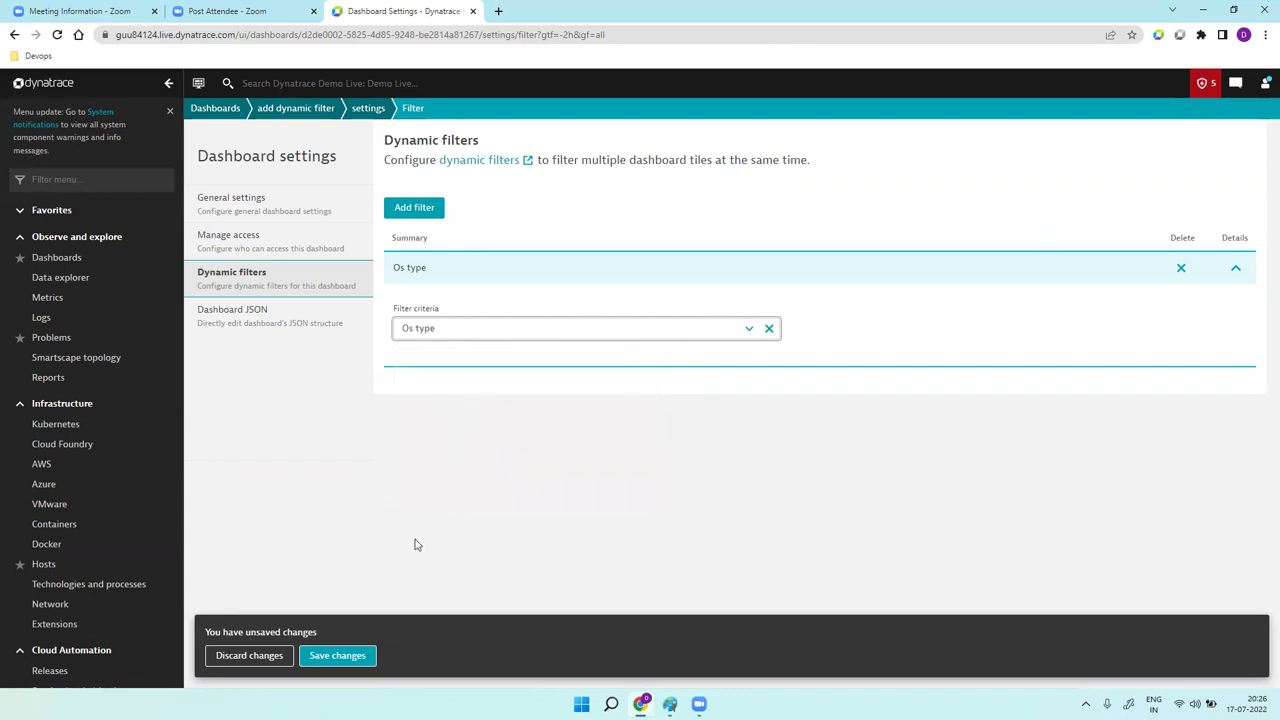
Add a second dynamic filter with Host monitoring mode as its filter criteria.
{"action": "left_click", "coordinate": [418, 208]}
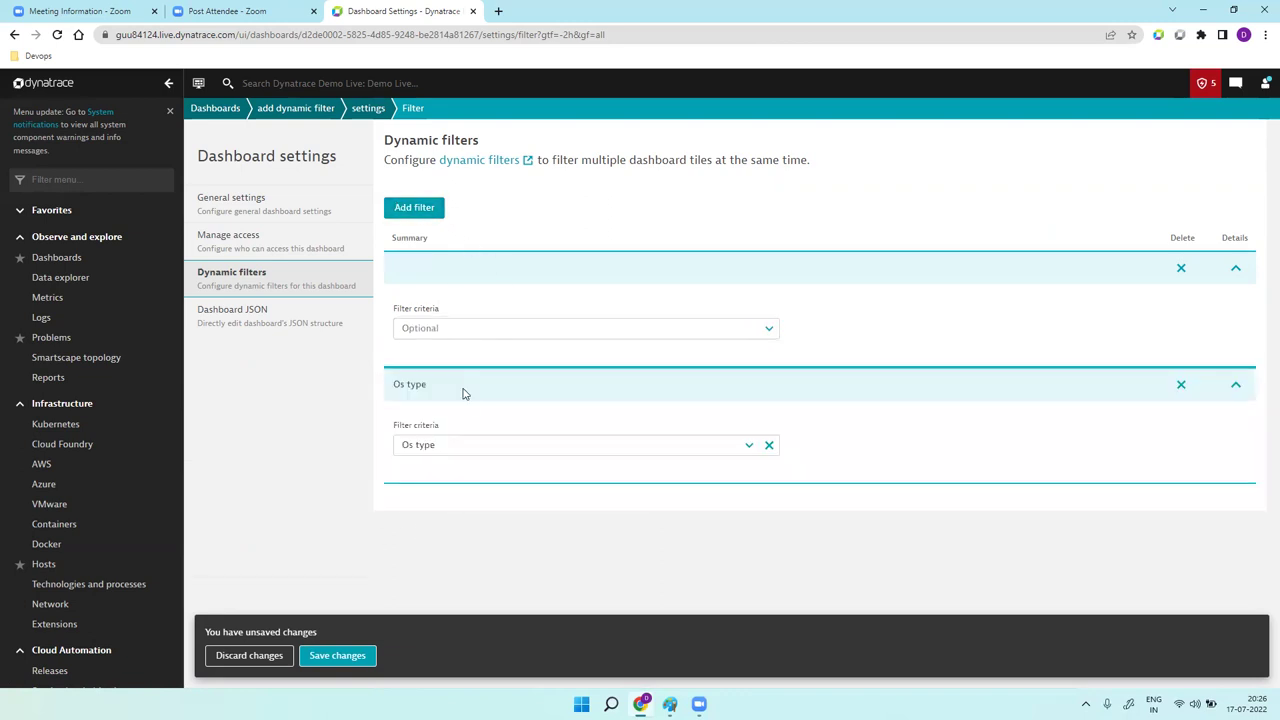
{"action": "left_click", "coordinate": [472, 333]}
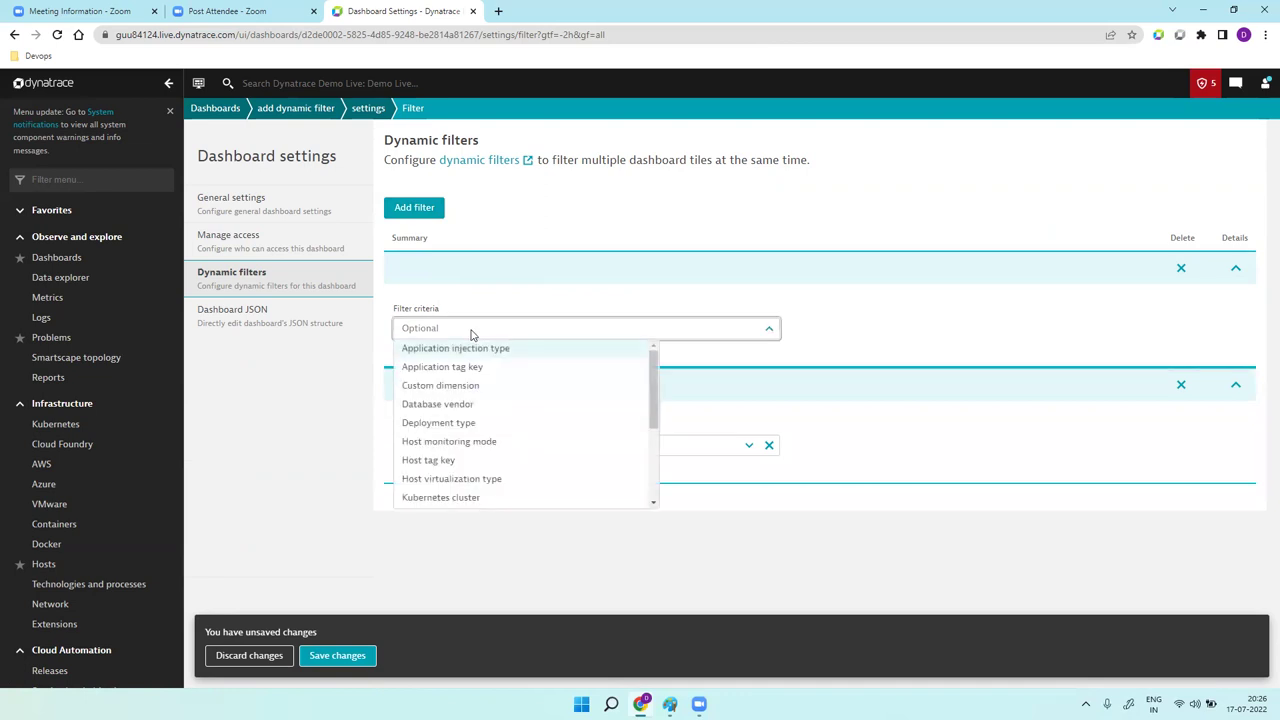
{"action": "left_click", "coordinate": [515, 443]}
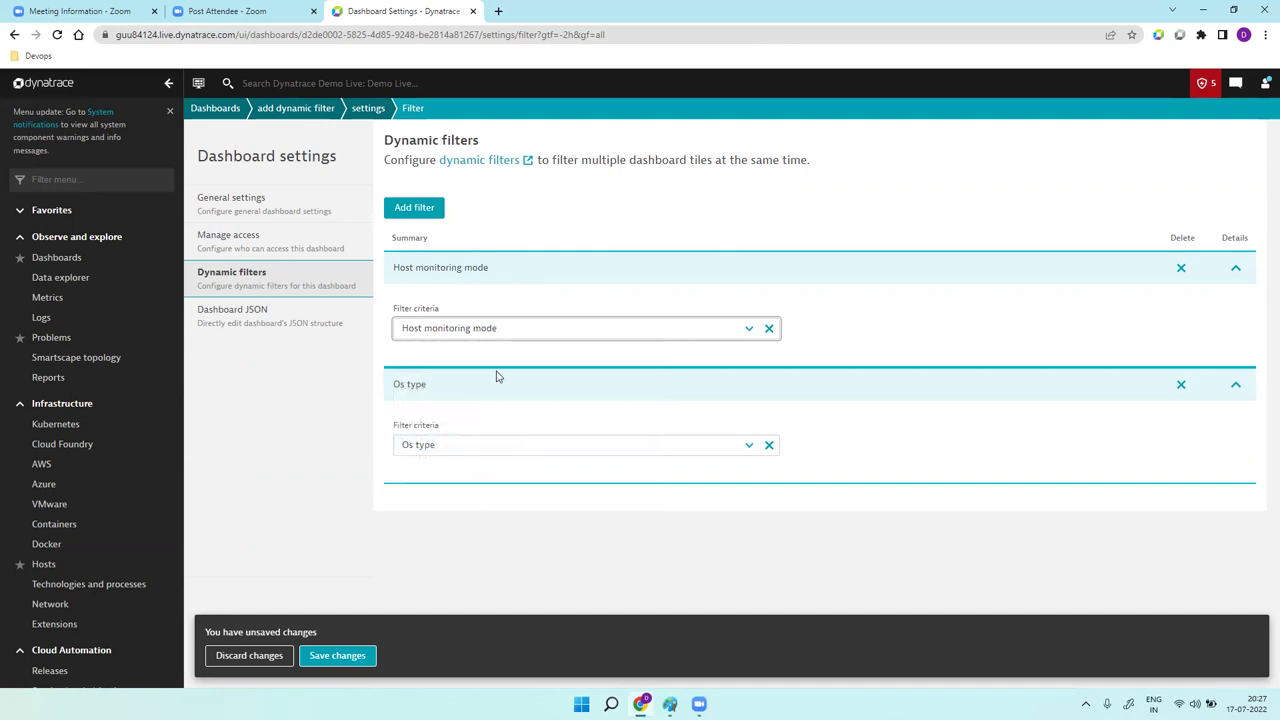
Add a third dynamic filter with Host tag key as its filter criteria.
{"action": "left_click", "coordinate": [414, 207]}
{"action": "left_click", "coordinate": [462, 333]}
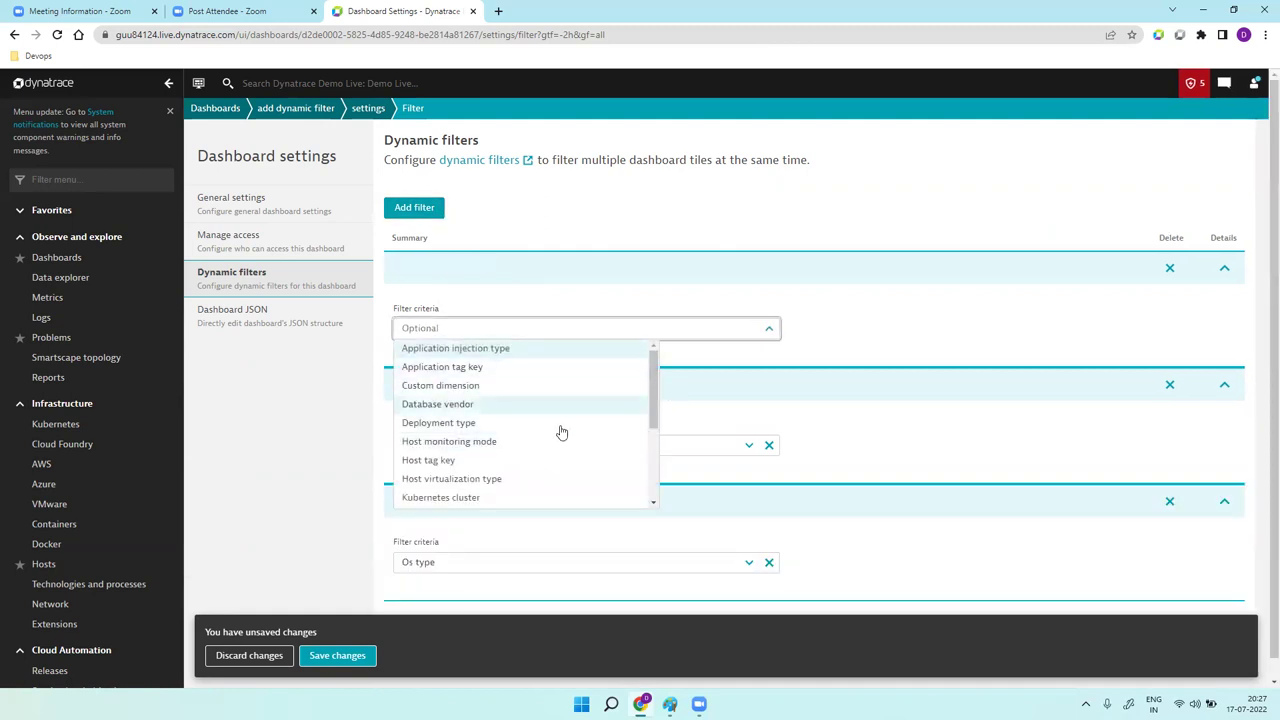
{"action": "left_click", "coordinate": [523, 460]}
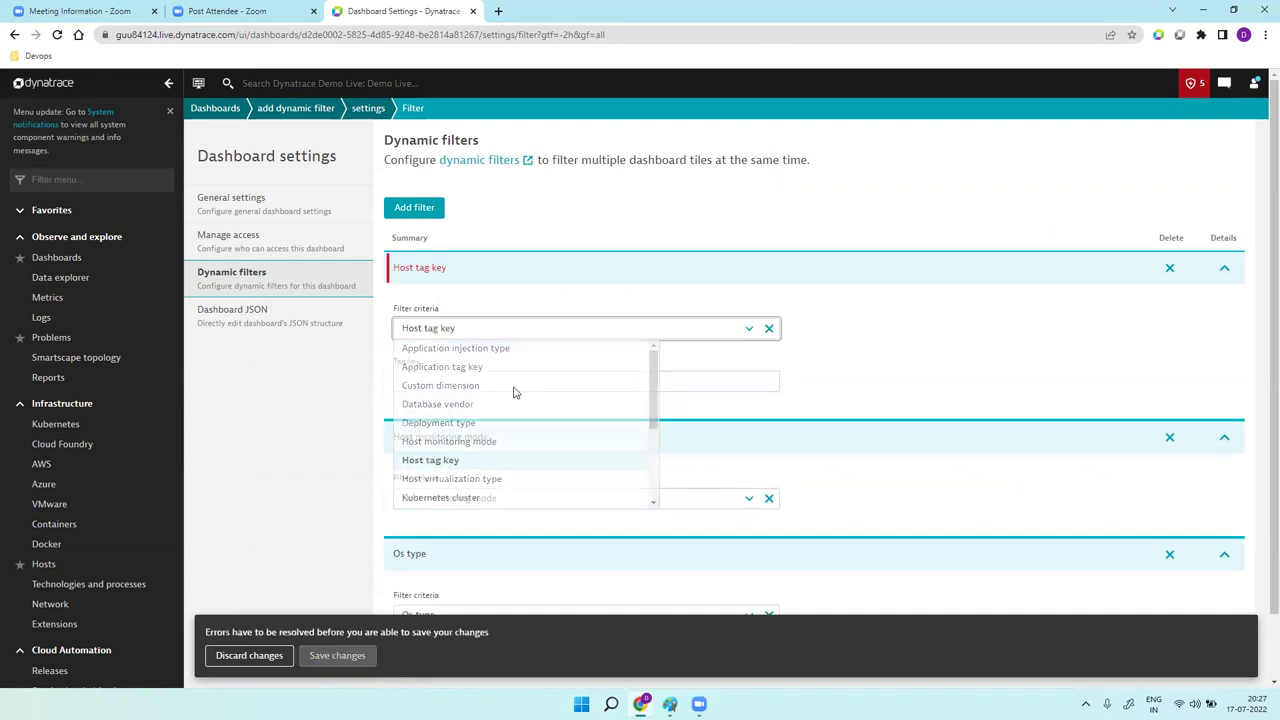
{"action": "left_click", "coordinate": [469, 381]}
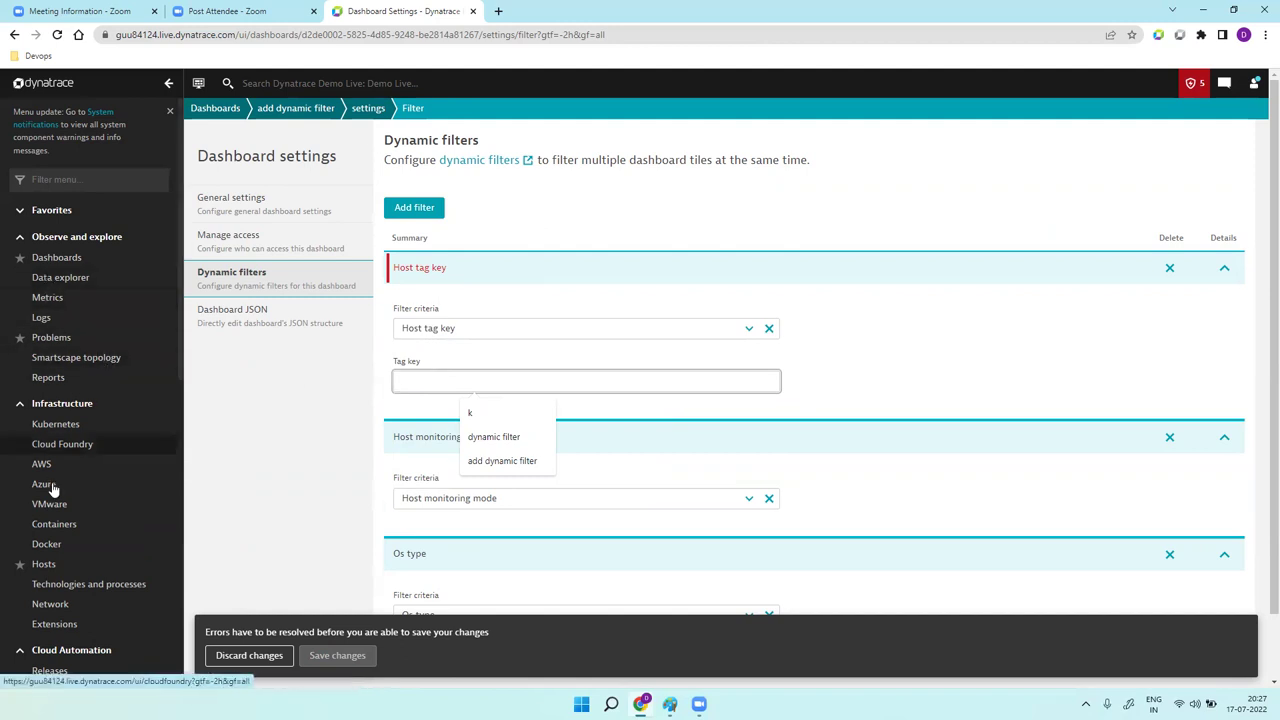
Open the Hosts page in a new browser tab and expand the properties and tags of host CF1-tomcatjms.
{"action": "right_click", "coordinate": [48, 565]}
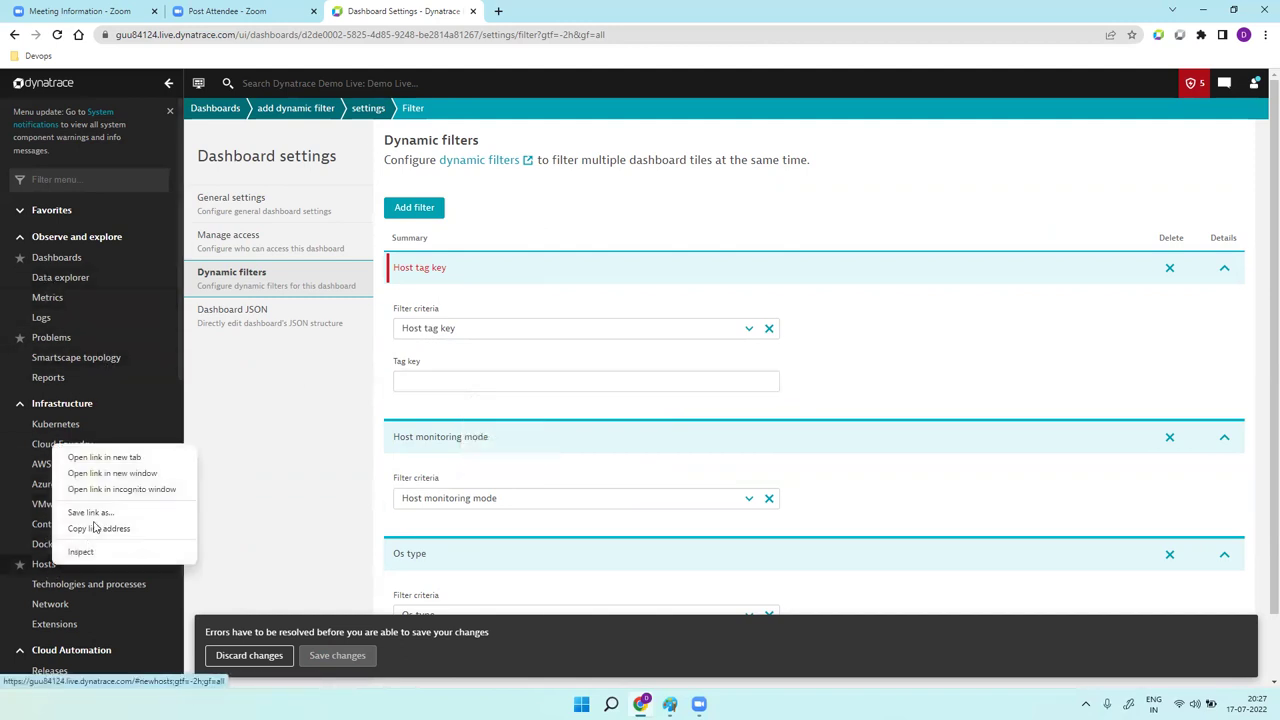
{"action": "left_click", "coordinate": [105, 457]}
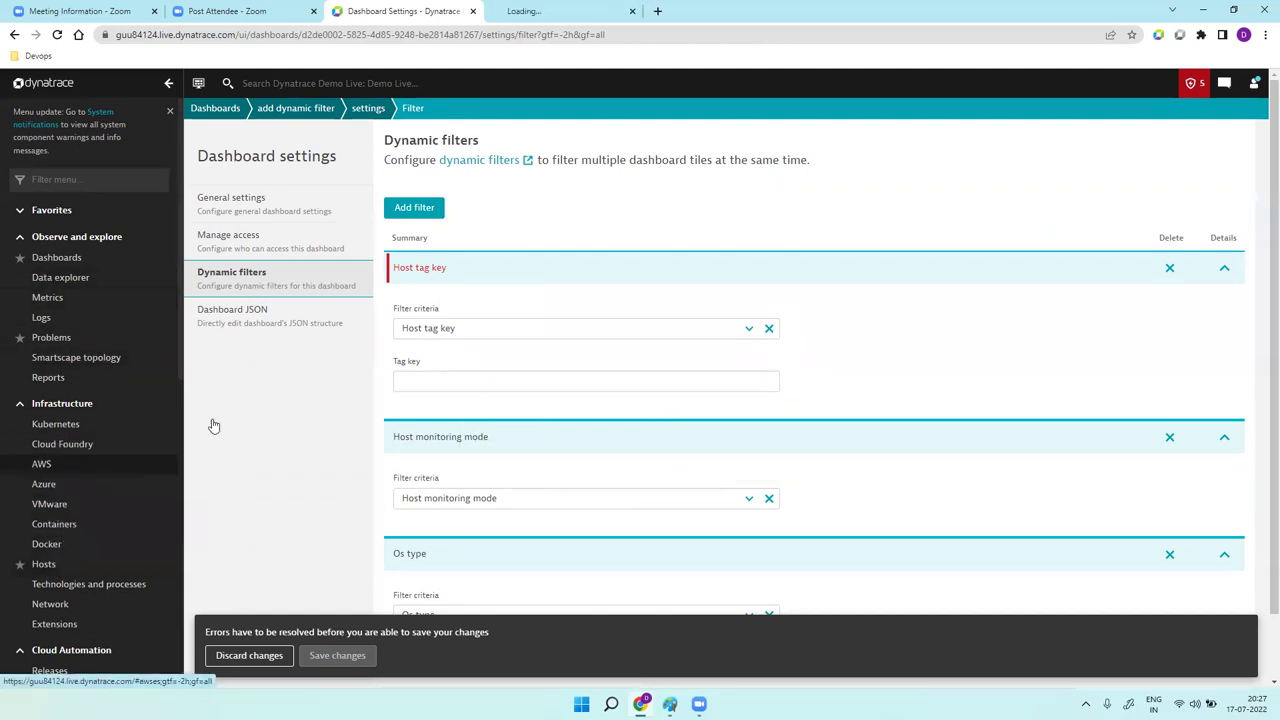
{"action": "left_click", "coordinate": [578, 6]}
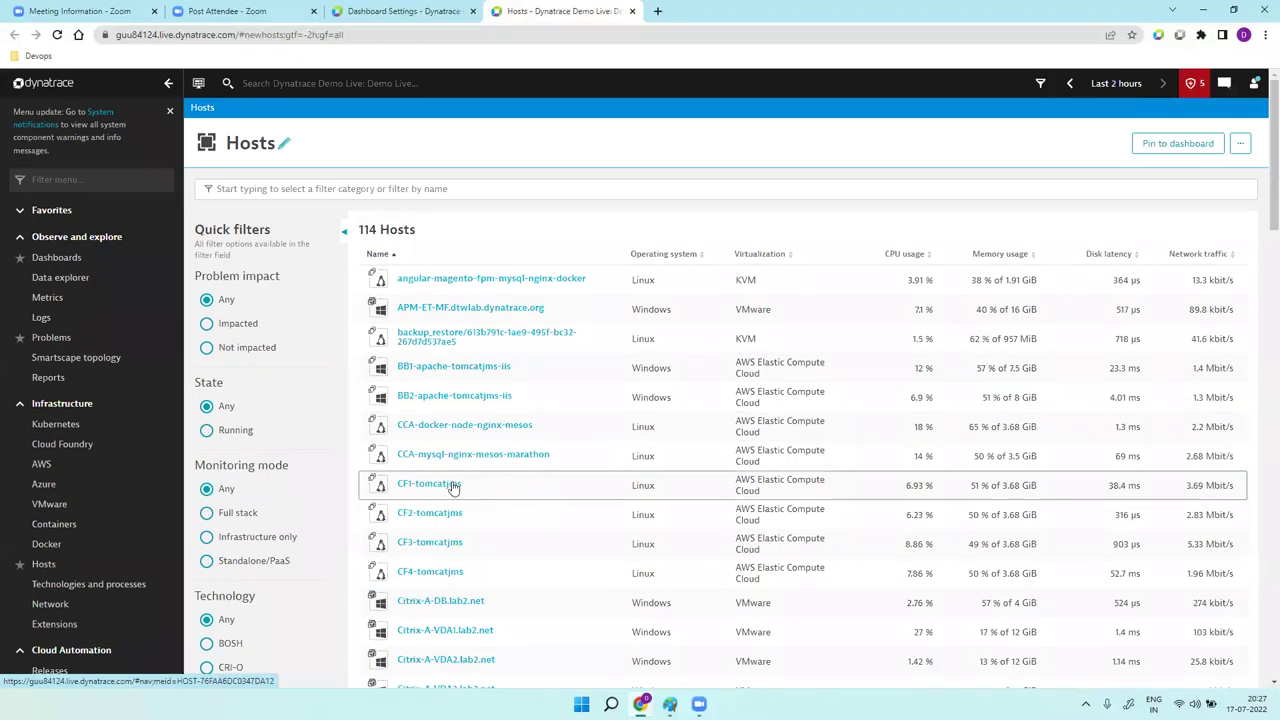
{"action": "left_click", "coordinate": [451, 485]}
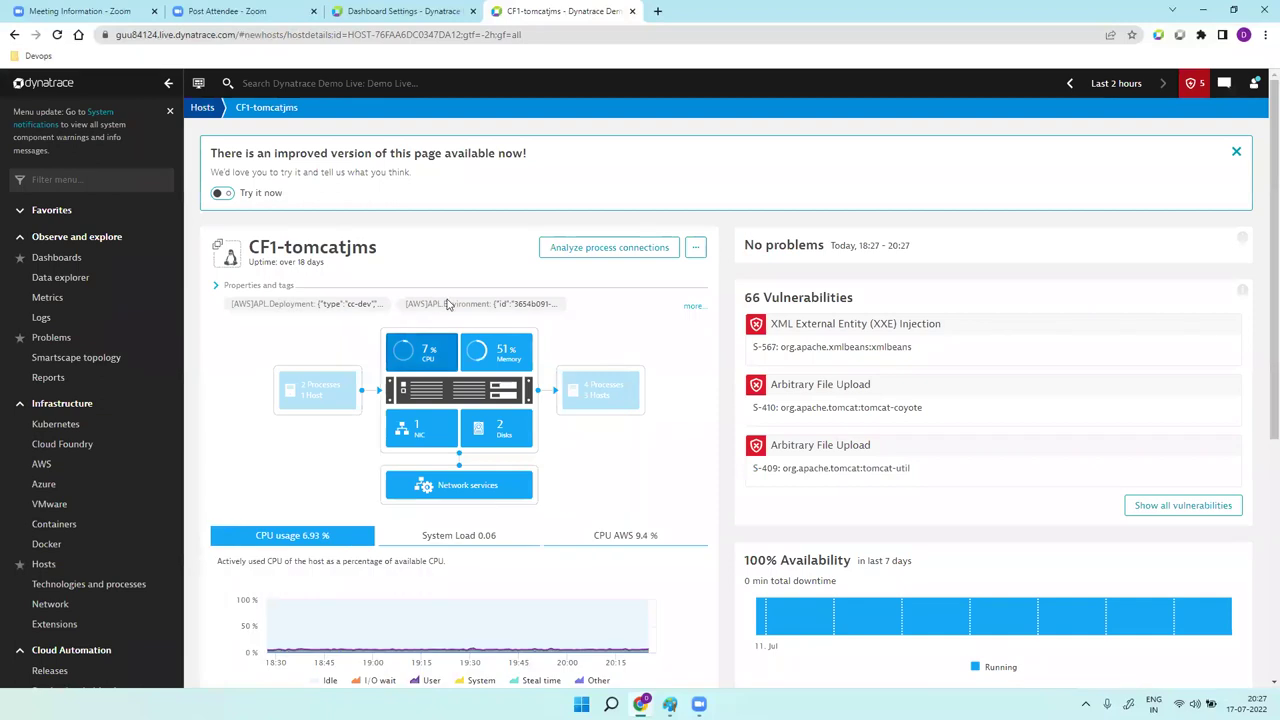
{"action": "left_click", "coordinate": [690, 308]}
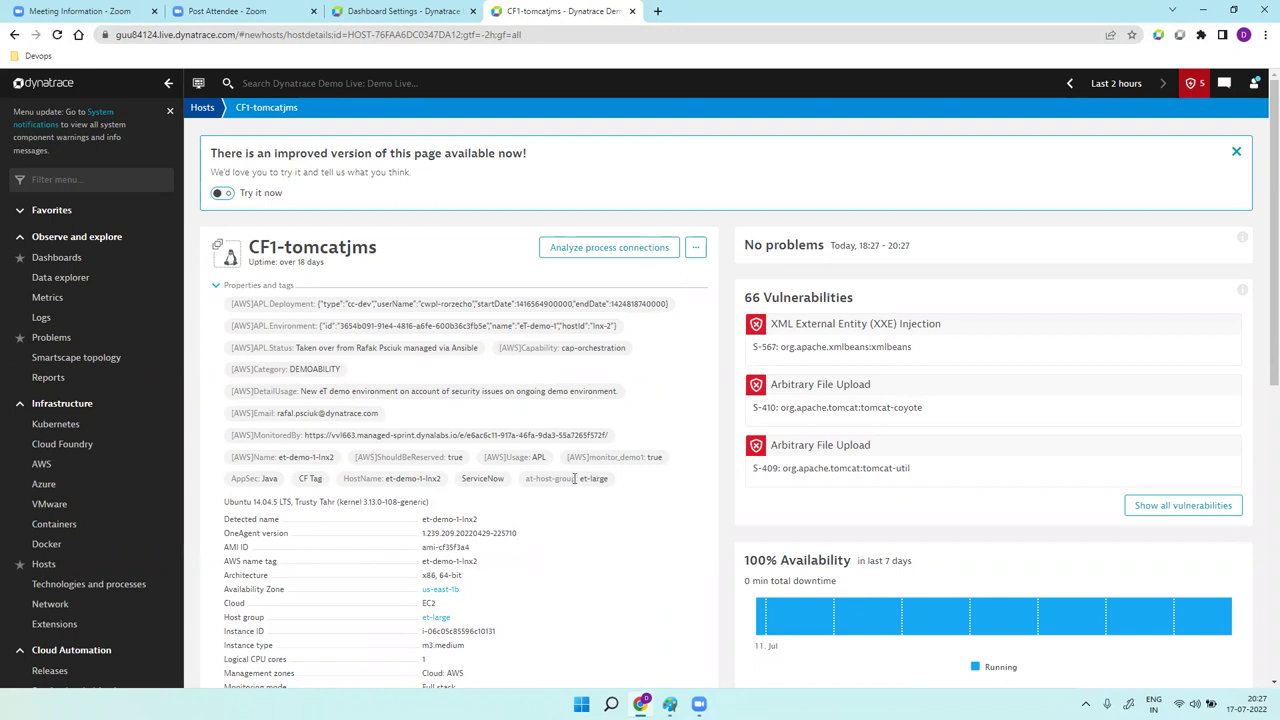
Copy the tag key at-host-group from the host's tags and enter it as the Host tag key filter's tag key.
{"action": "left_click_drag", "start_coordinate": [576, 478], "coordinate": [518, 482]}
{"action": "double_click", "coordinate": [593, 478]}
{"action": "left_click", "coordinate": [526, 481]}
{"action": "left_click_drag", "start_coordinate": [527, 480], "coordinate": [571, 482]}
{"action": "key", "text": "ctrl+c"}
{"action": "left_click", "coordinate": [400, 12]}
{"action": "left_click", "coordinate": [421, 376]}
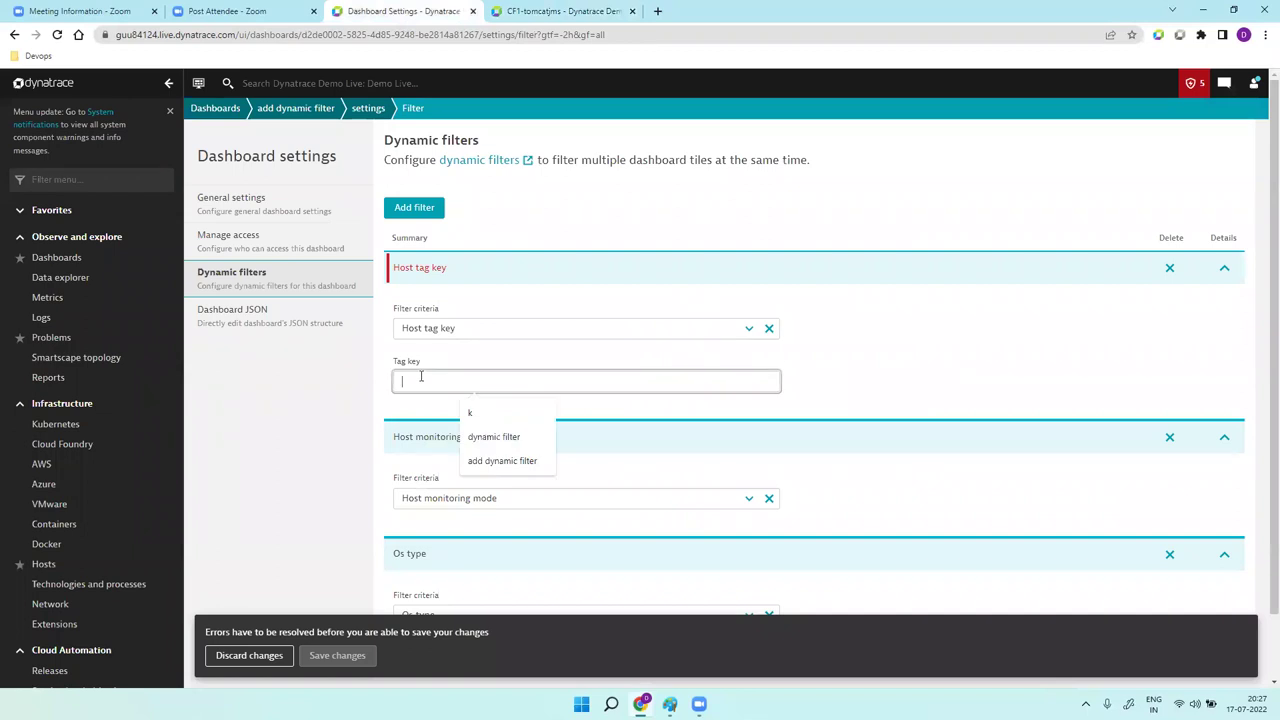
{"action": "key", "text": "ctrl+v"}
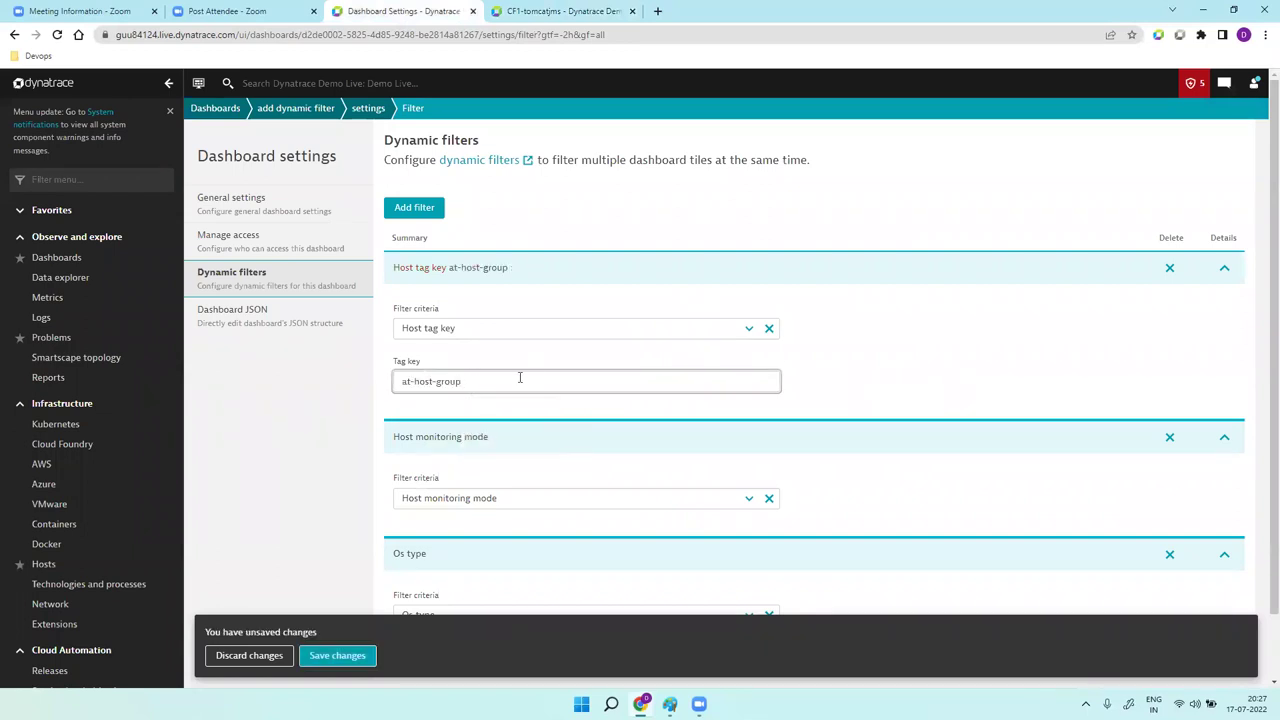
Add a fourth dynamic filter with Service type as its filter criteria.
{"action": "left_click", "coordinate": [440, 222]}
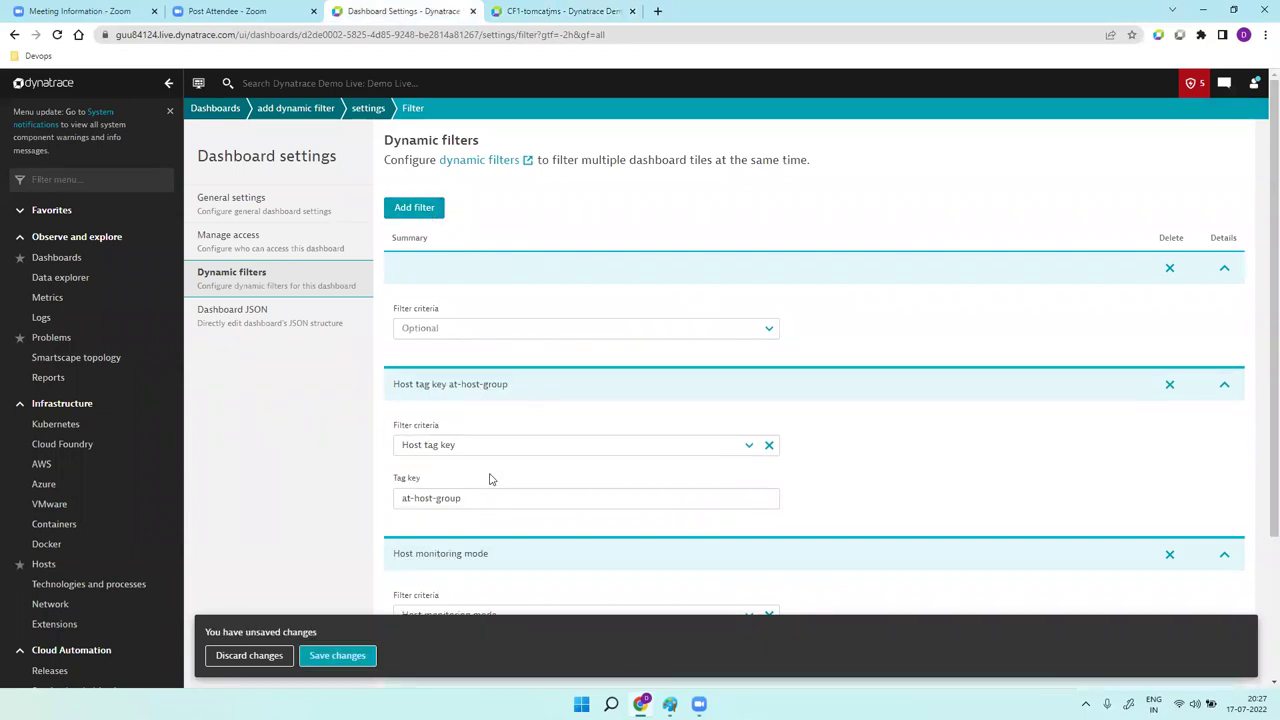
{"action": "left_click", "coordinate": [443, 330]}
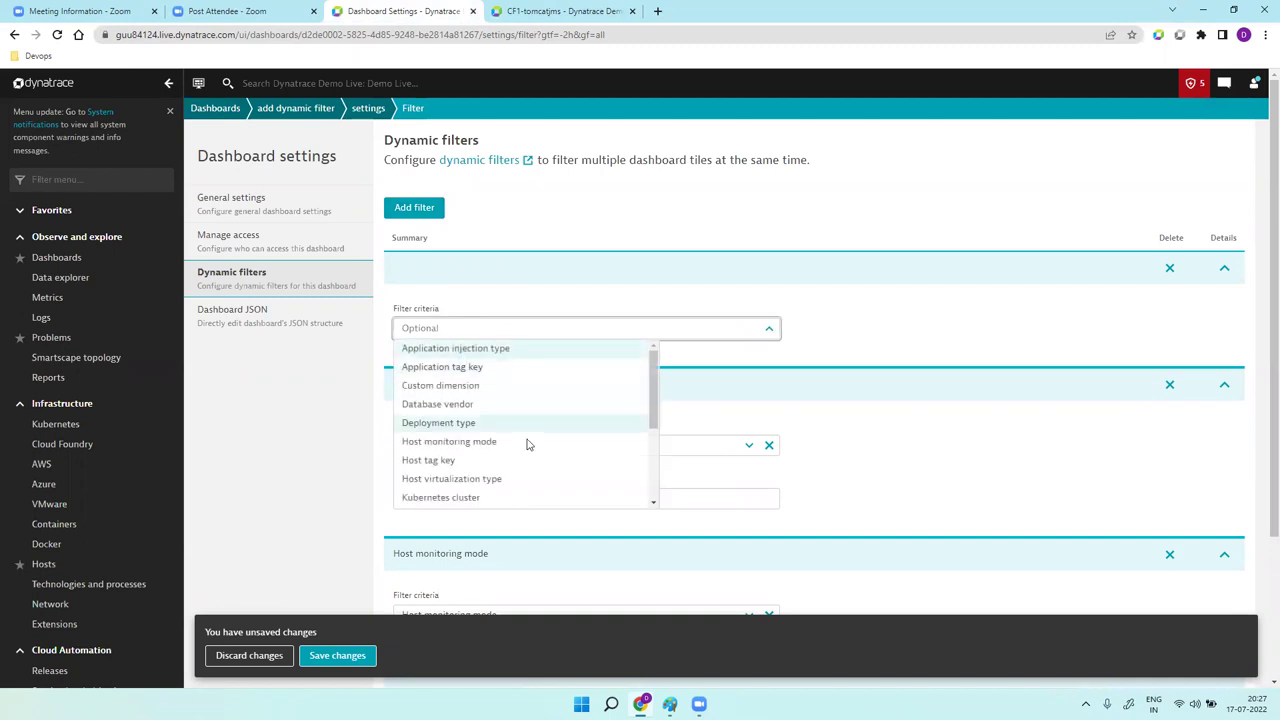
{"action": "scroll", "coordinate": [528, 447], "scroll_direction": "down", "scroll_amount": 2}
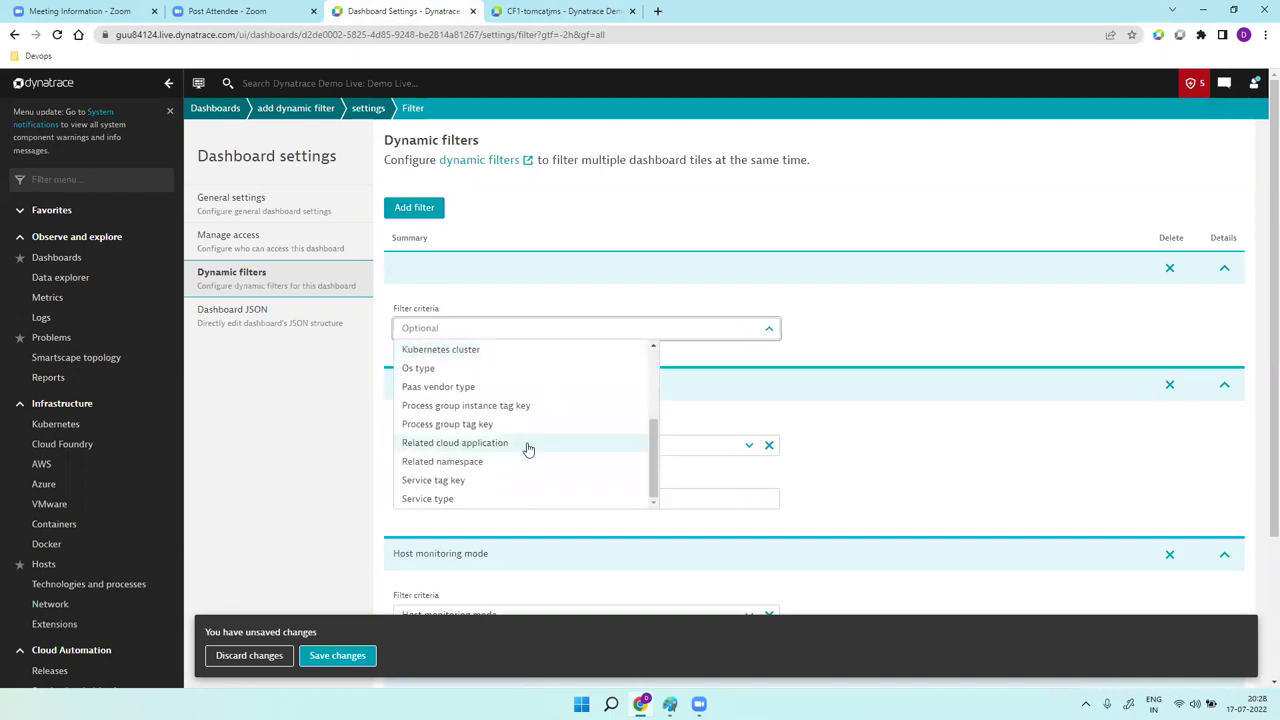
{"action": "left_click", "coordinate": [515, 499]}
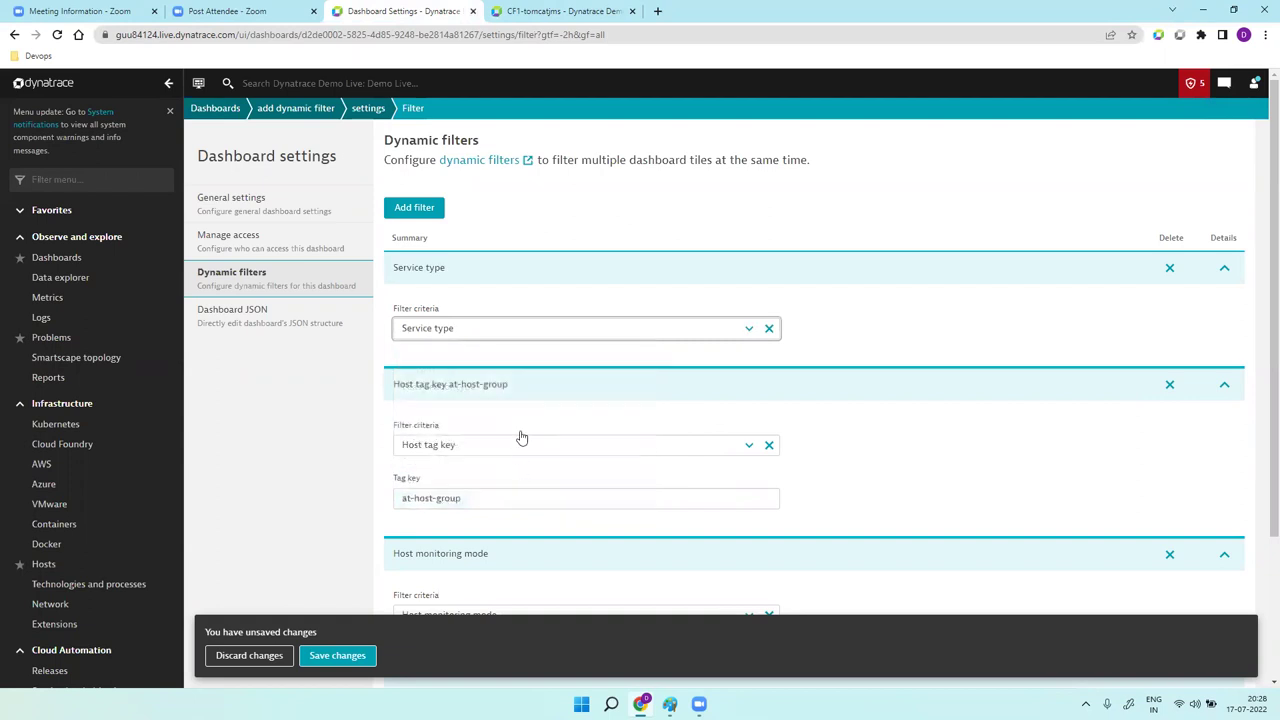
Add another dynamic filter with Host monitoring mode as its filter criteria.
{"action": "left_click", "coordinate": [438, 210]}
{"action": "left_click", "coordinate": [491, 329]}
{"action": "left_click", "coordinate": [530, 441]}
Add a dynamic filter with Database vendor as its filter criteria.
{"action": "left_click", "coordinate": [438, 214]}
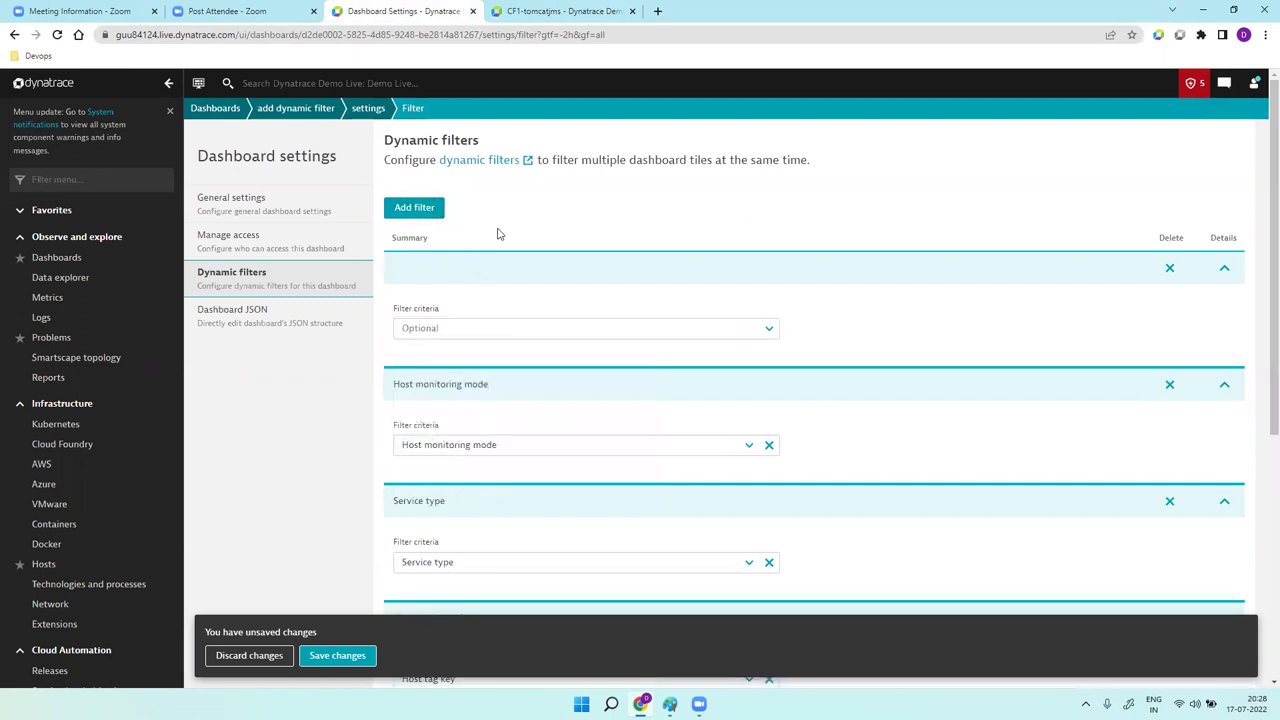
{"action": "left_click", "coordinate": [481, 331]}
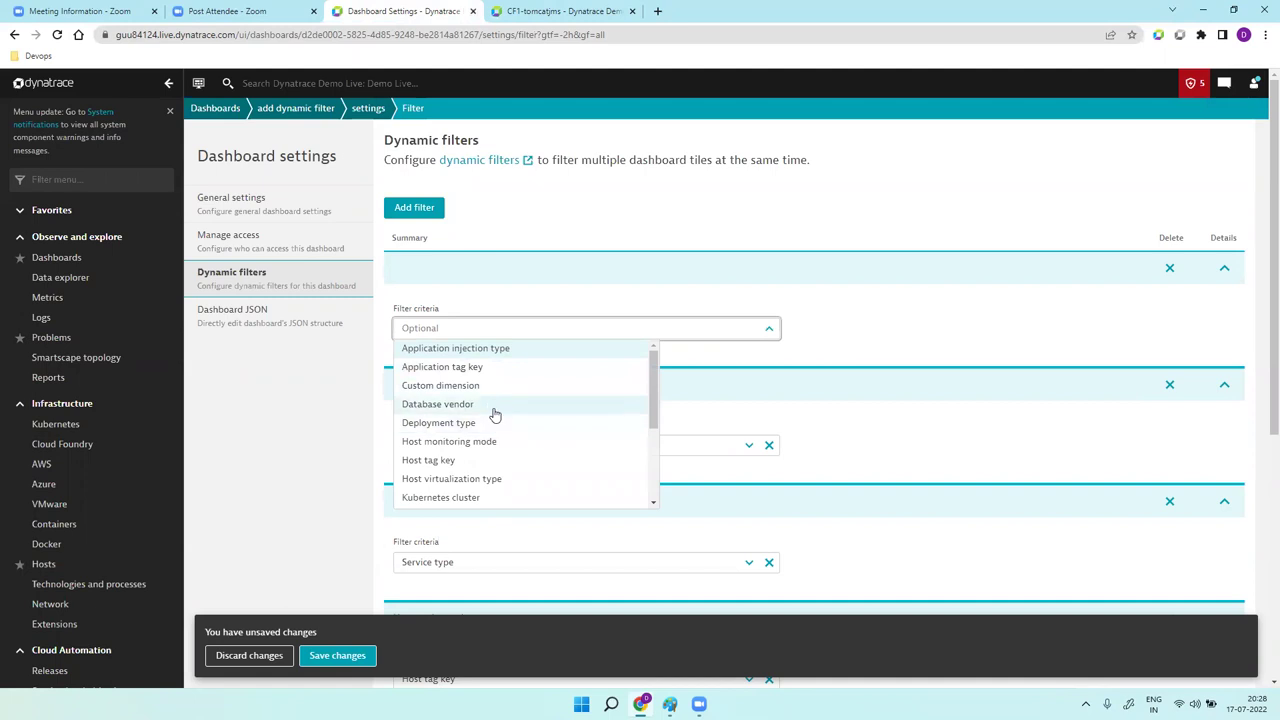
{"action": "left_click", "coordinate": [495, 407]}
Add a dynamic filter with Application injection type as its filter criteria and save the dynamic filter settings.
{"action": "left_click", "coordinate": [414, 208]}
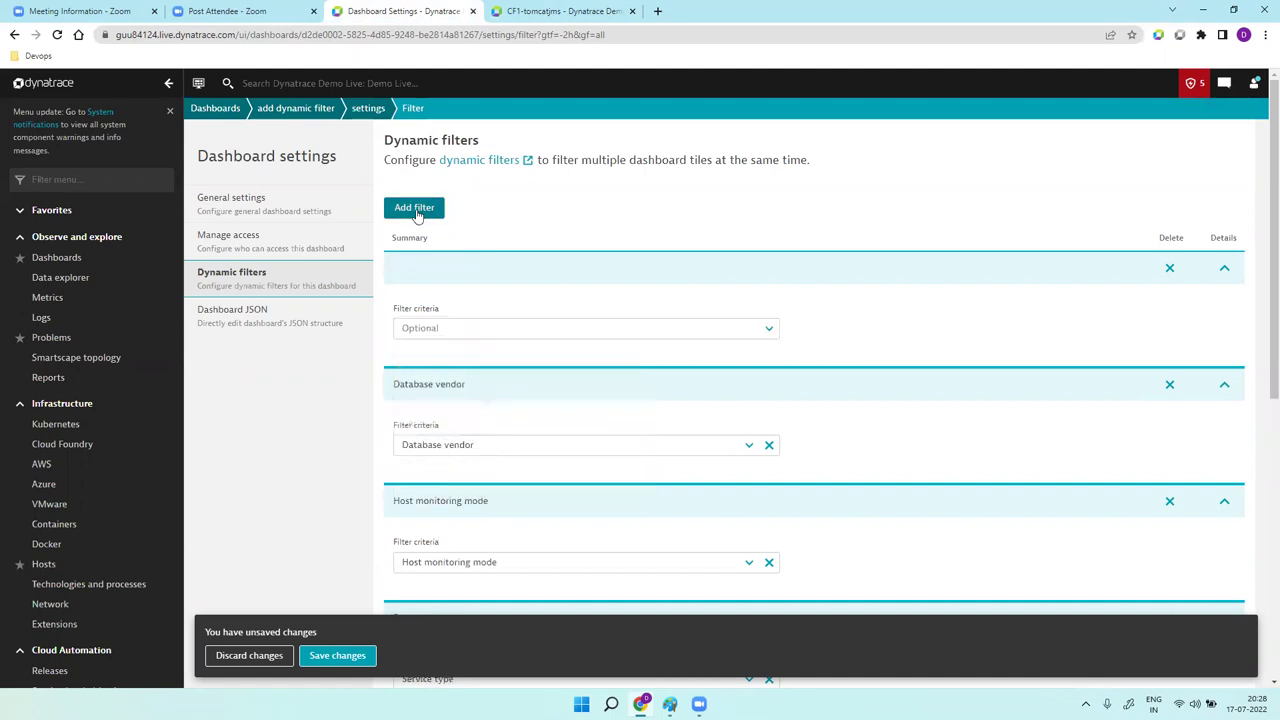
{"action": "left_click", "coordinate": [519, 332]}
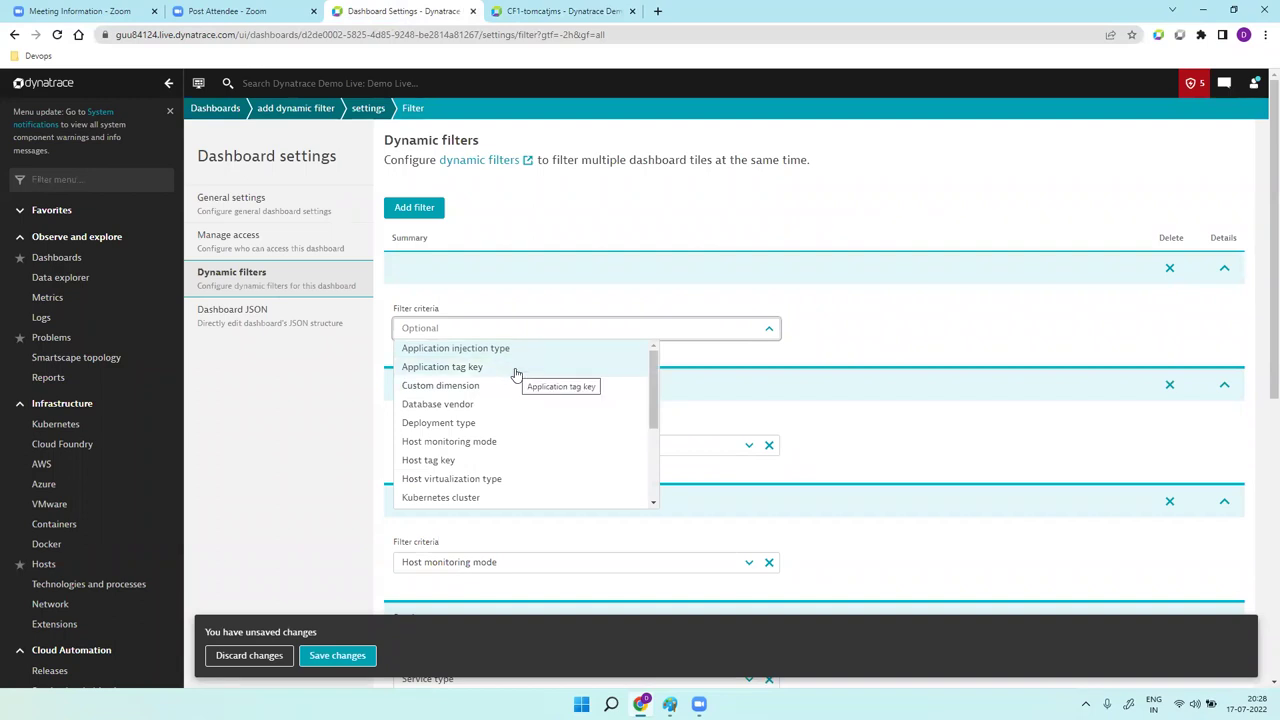
{"action": "left_click", "coordinate": [519, 348]}
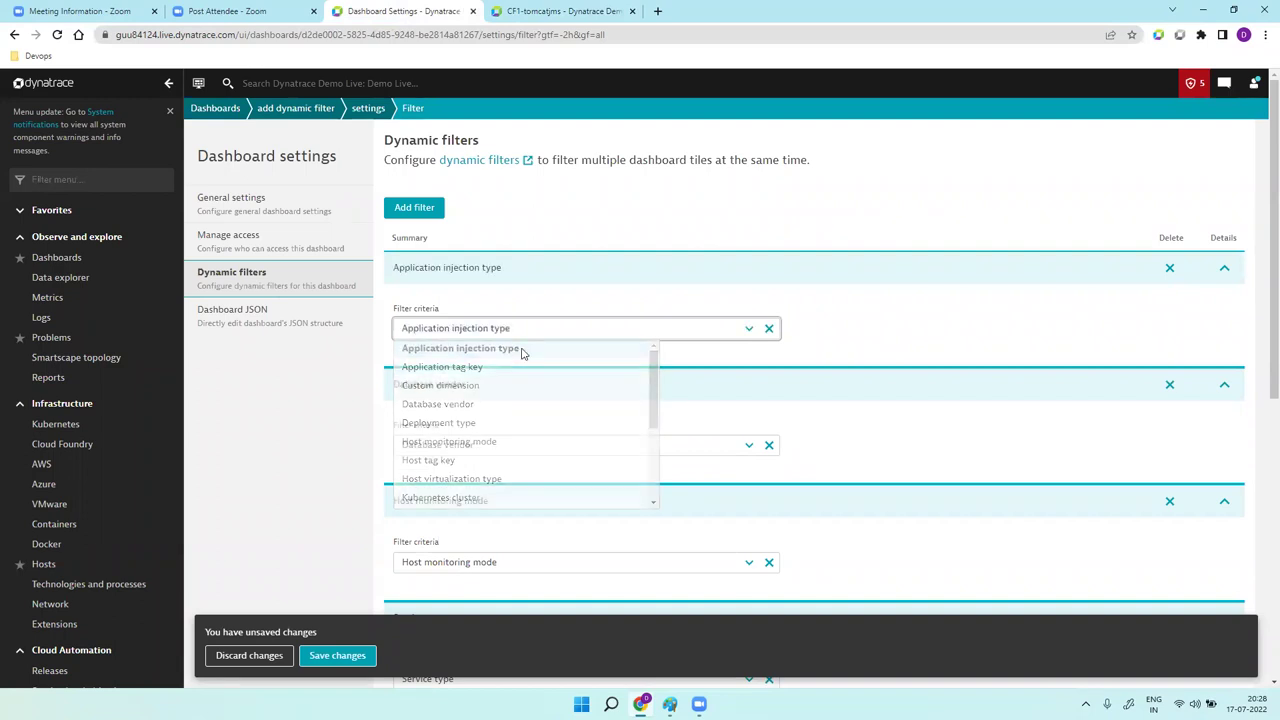
{"action": "left_click", "coordinate": [340, 656]}
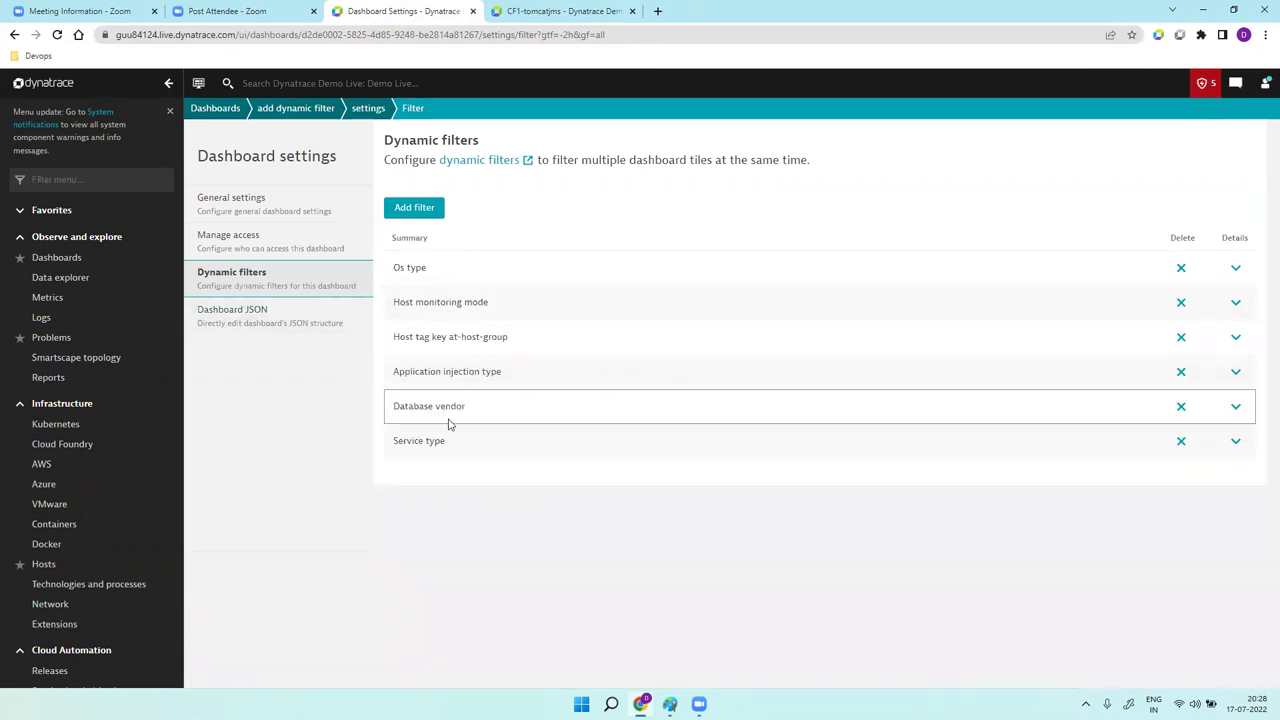
Return to the add dynamic filter dashboard, filter its tiles by operating system Linux, and clear that filter.
{"action": "left_click", "coordinate": [302, 110]}
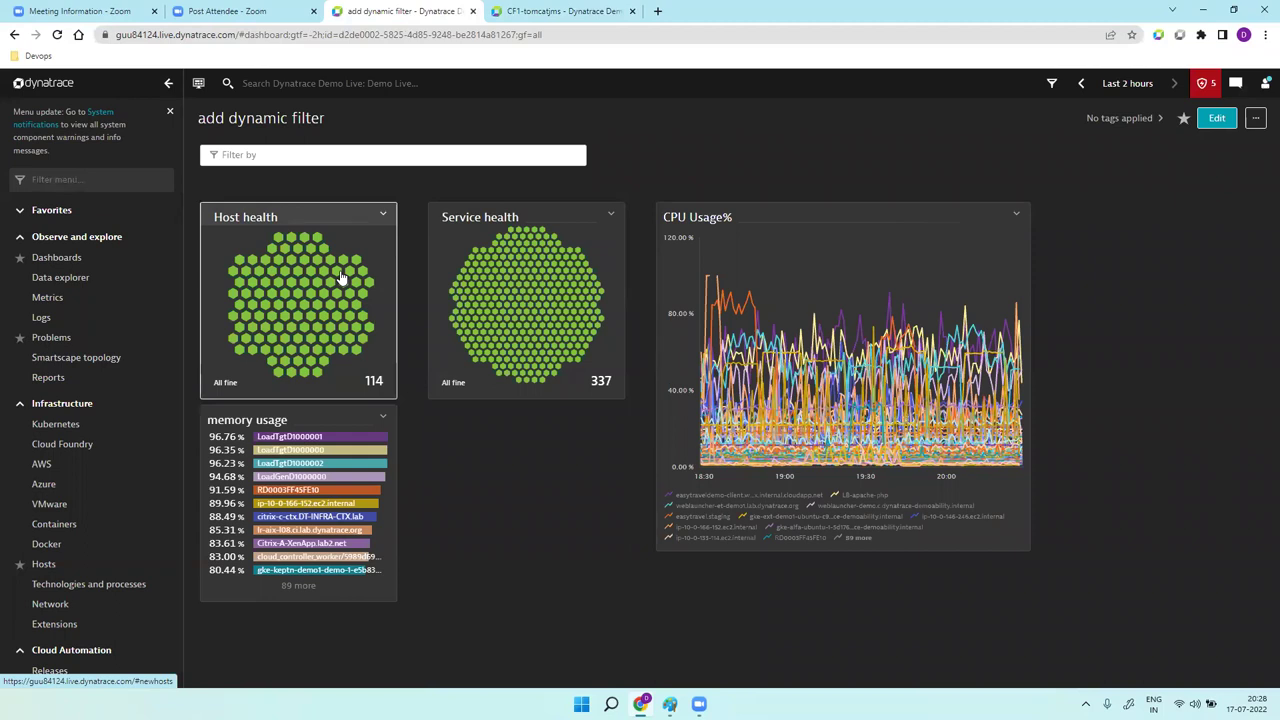
{"action": "left_click", "coordinate": [349, 155]}
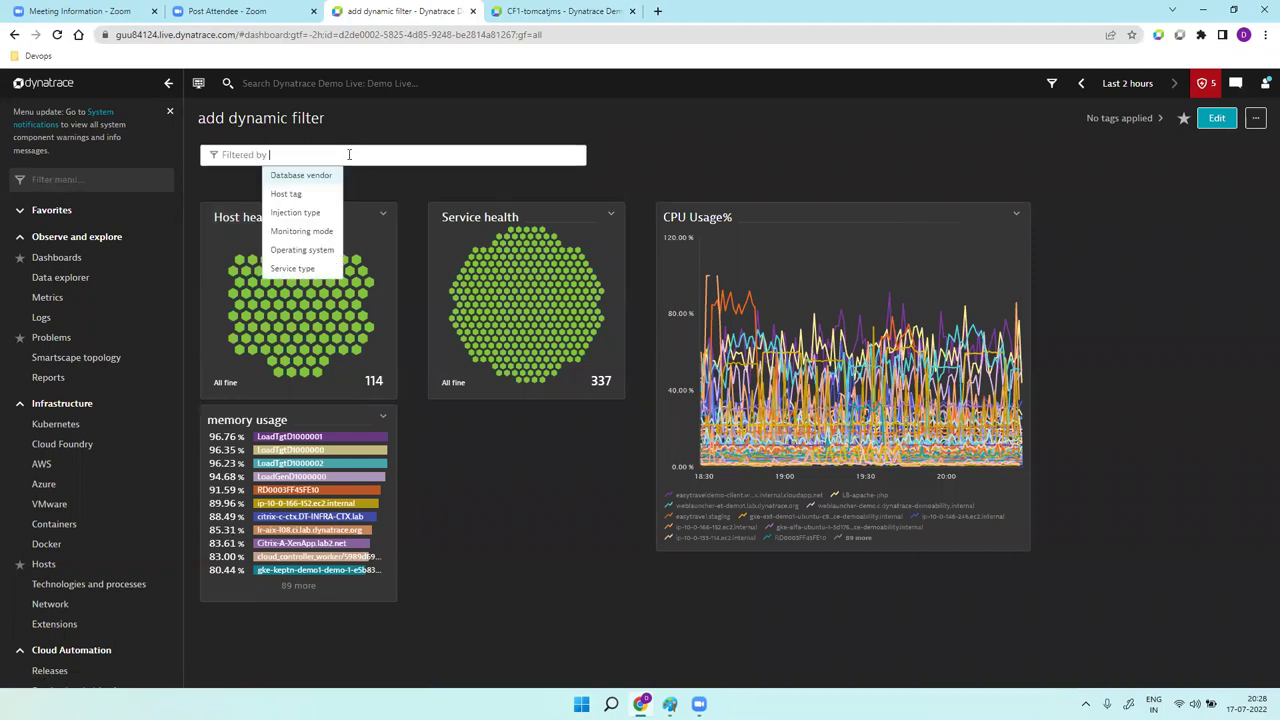
{"action": "left_click", "coordinate": [312, 253]}
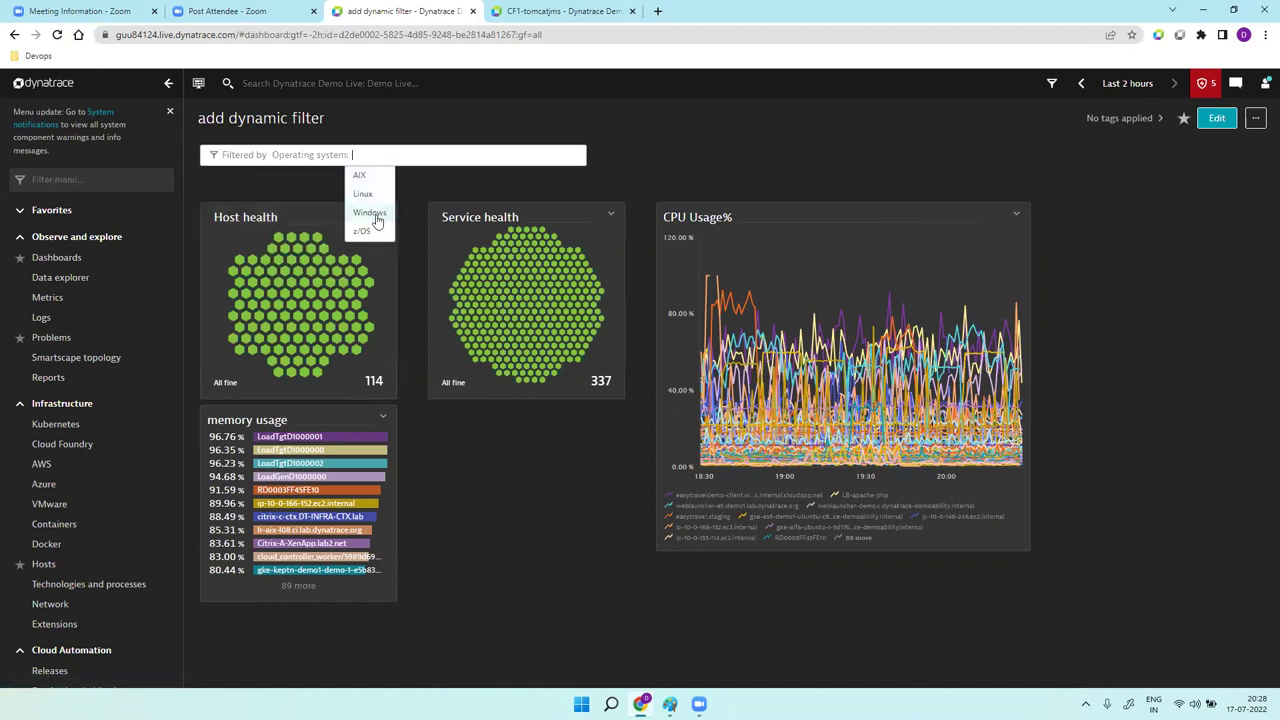
{"action": "left_click", "coordinate": [376, 198]}
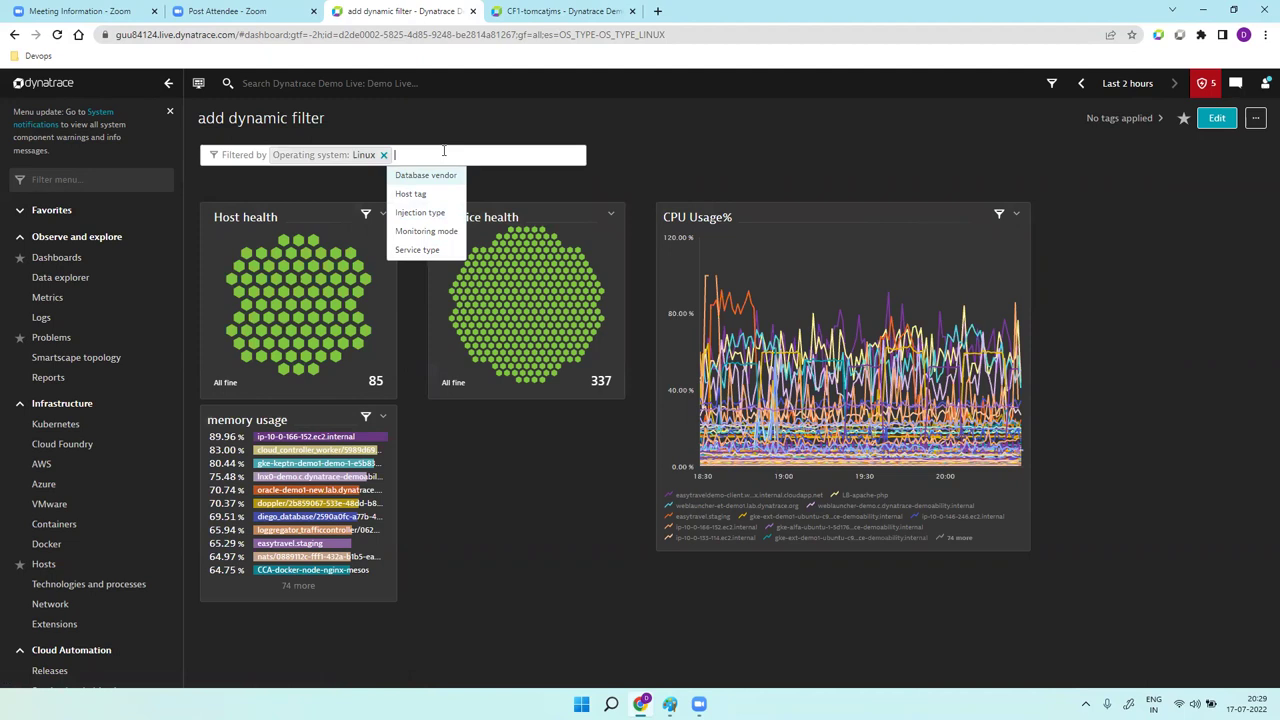
{"action": "left_click", "coordinate": [383, 155]}
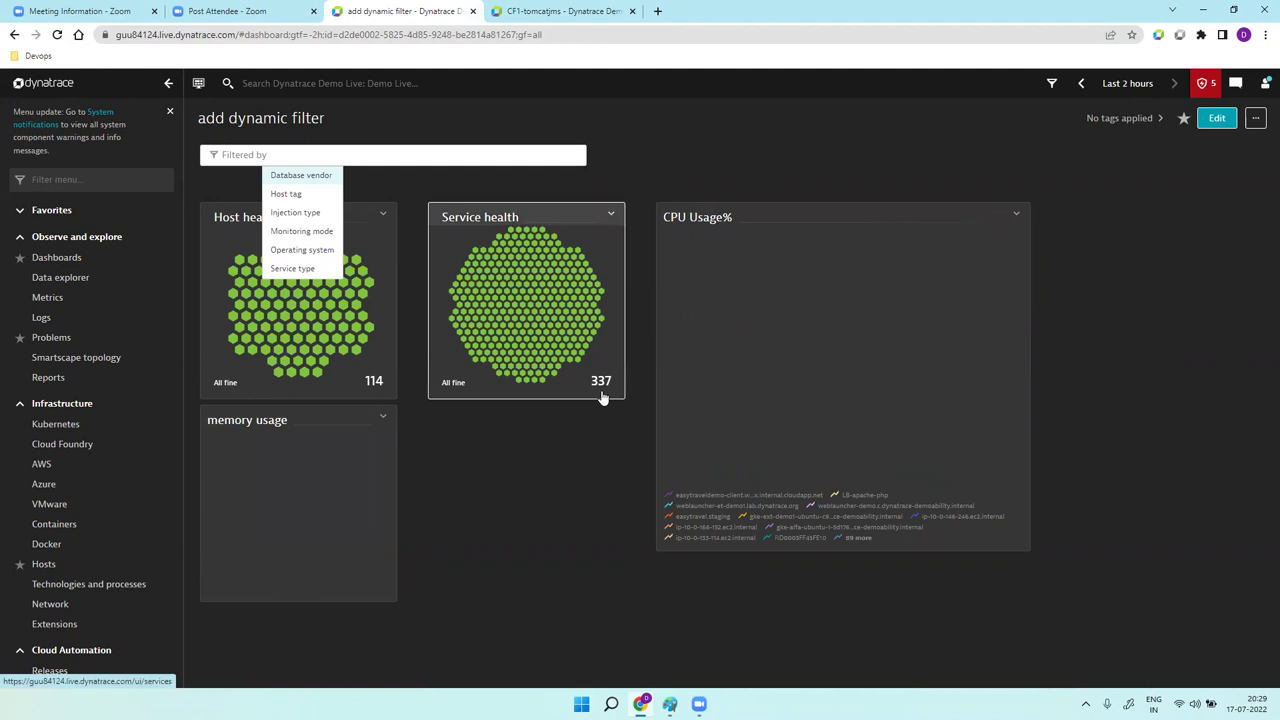
Filter the dashboard tiles by service type Web request service and remove the filter again.
{"action": "left_click", "coordinate": [292, 268]}
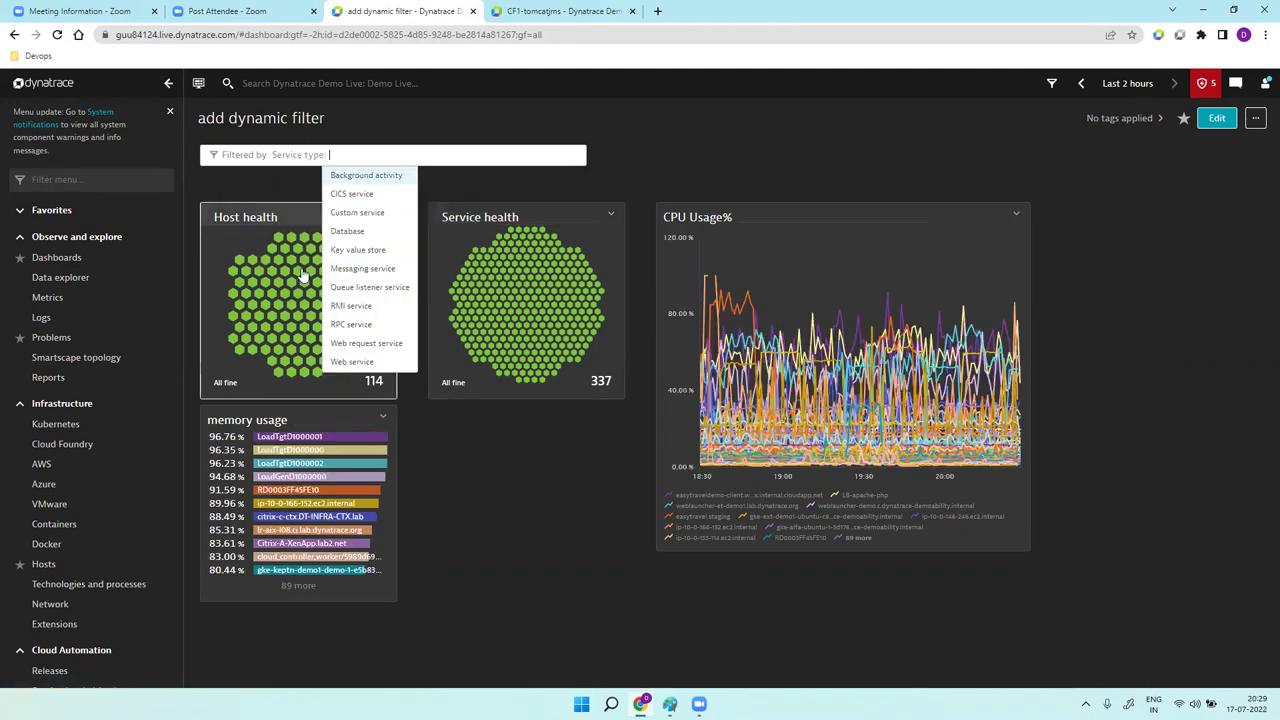
{"action": "left_click", "coordinate": [372, 343]}
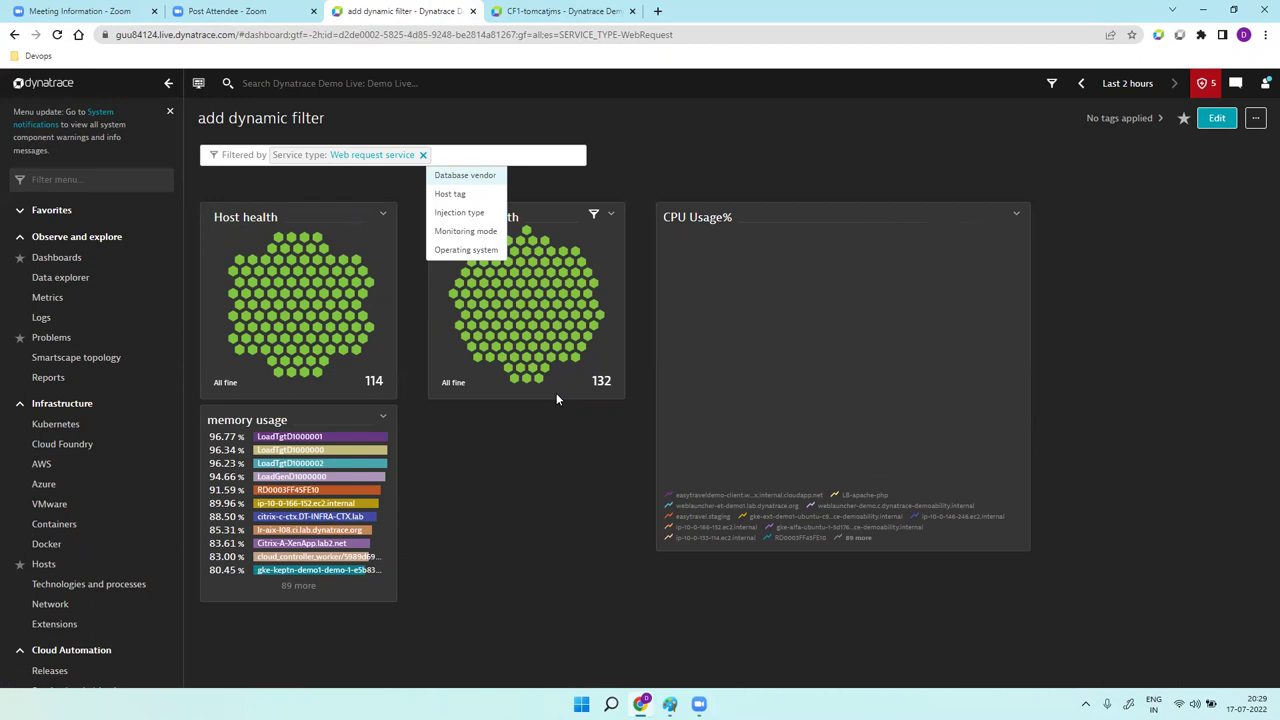
{"action": "left_click", "coordinate": [423, 156]}
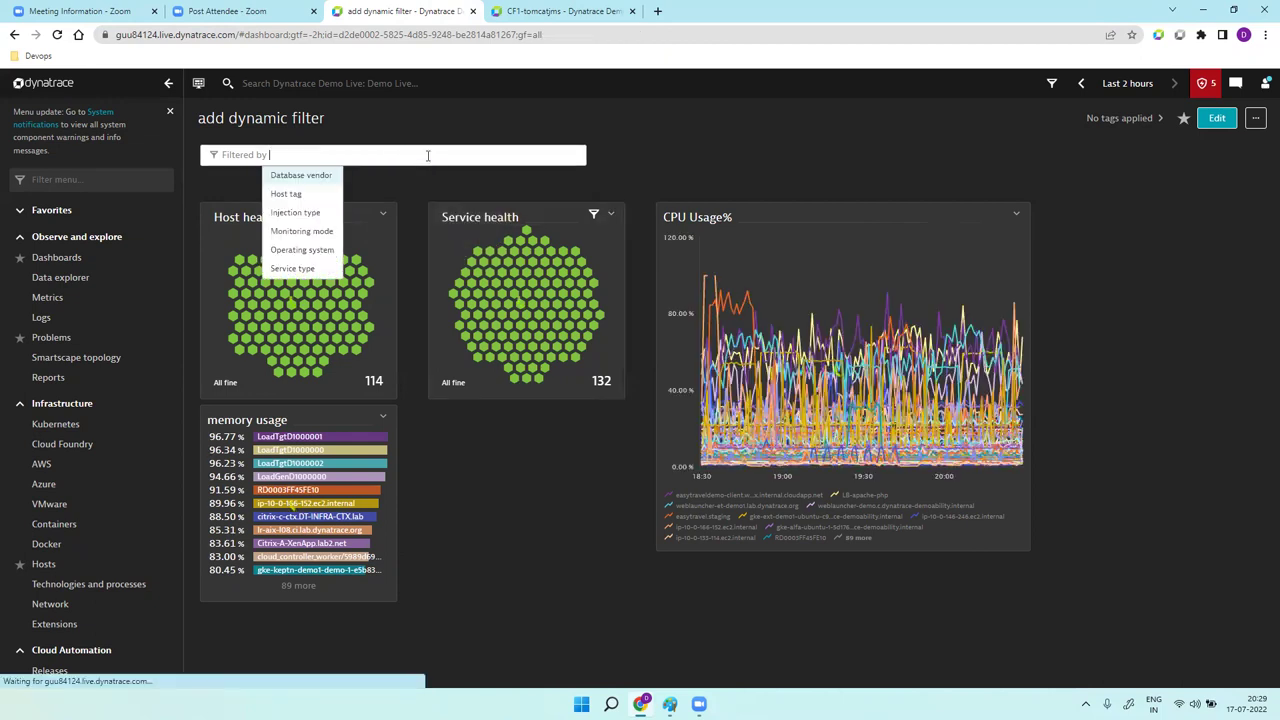
Filter the dashboard tiles by injection type Auto injected and remove the filter again.
{"action": "left_click", "coordinate": [310, 216]}
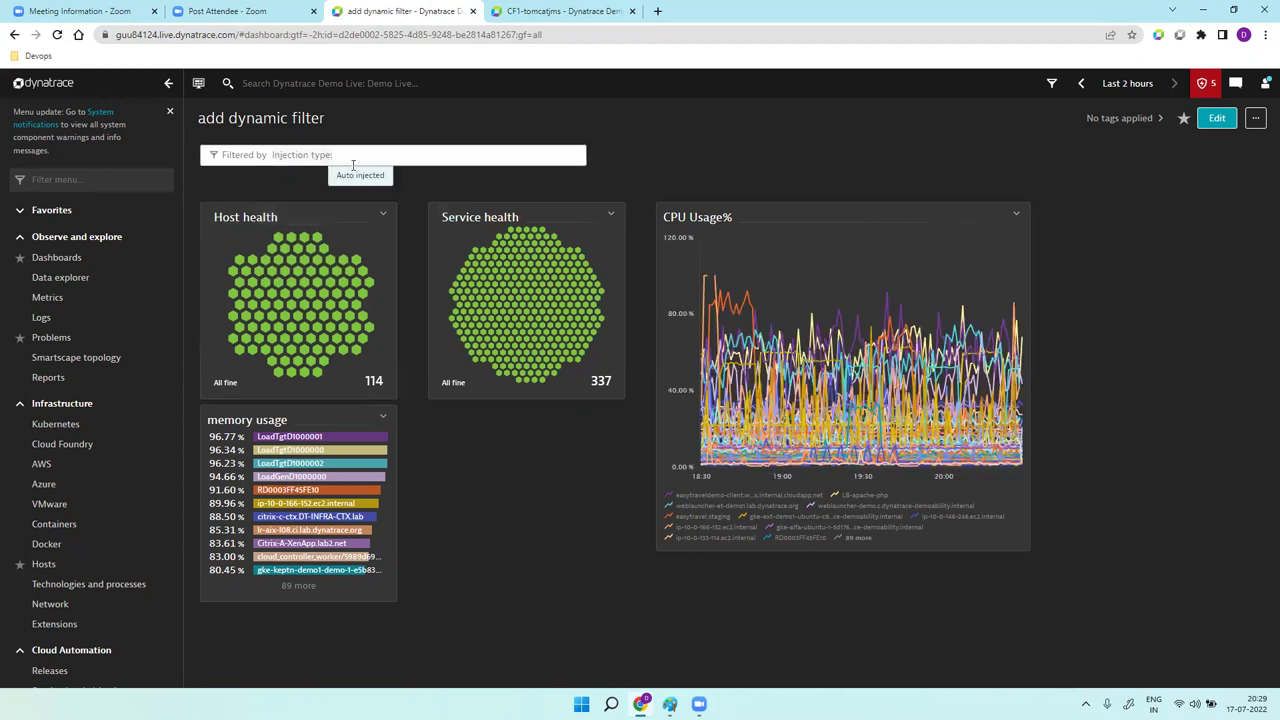
{"action": "left_click", "coordinate": [352, 175]}
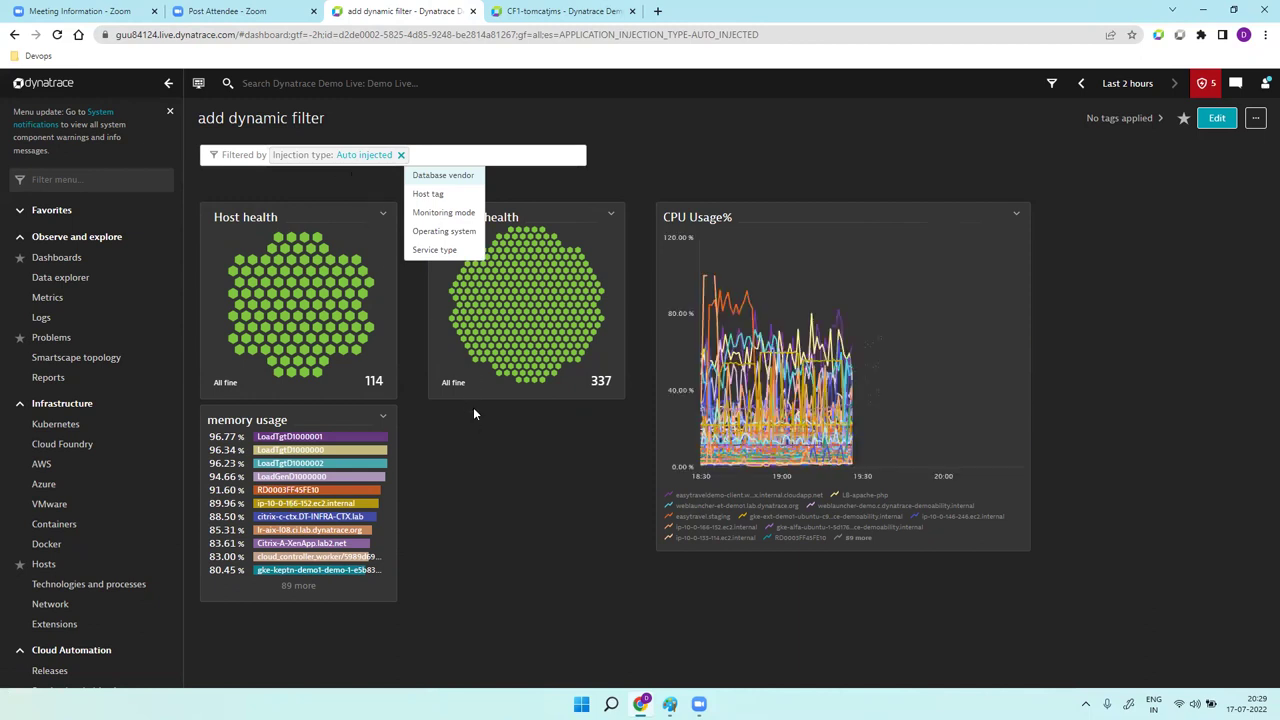
{"action": "left_click", "coordinate": [401, 156]}
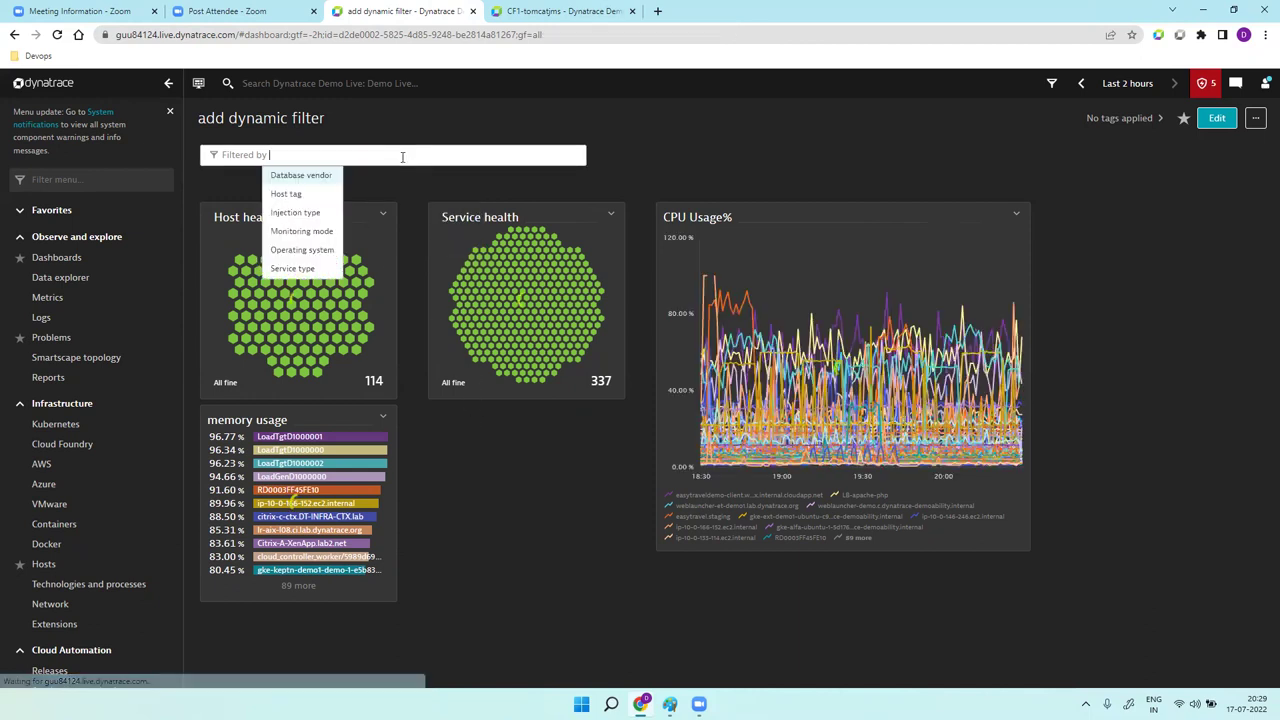